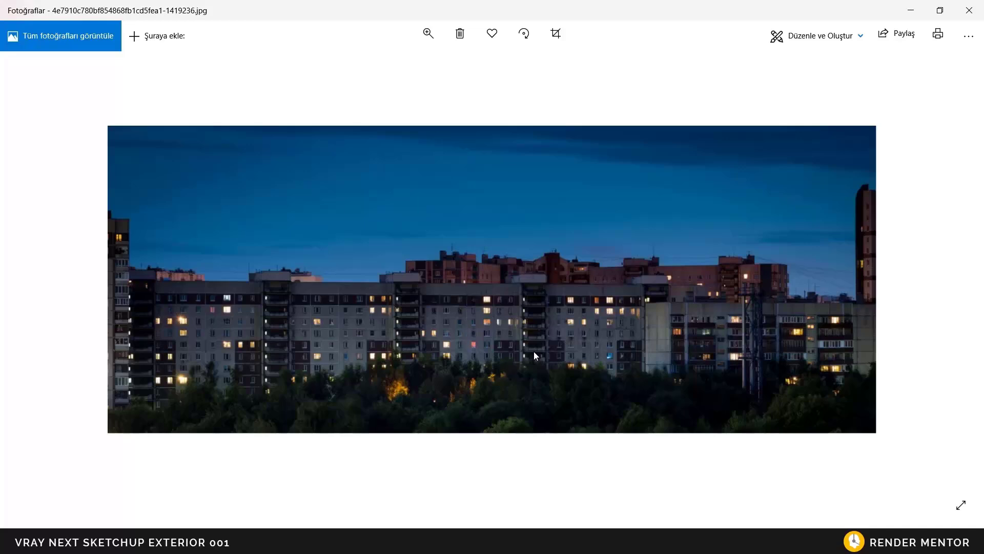
- Examine the lit windows in the night photograph of the apartment blocks
ctrl+scroll(537, 334, up, 5)
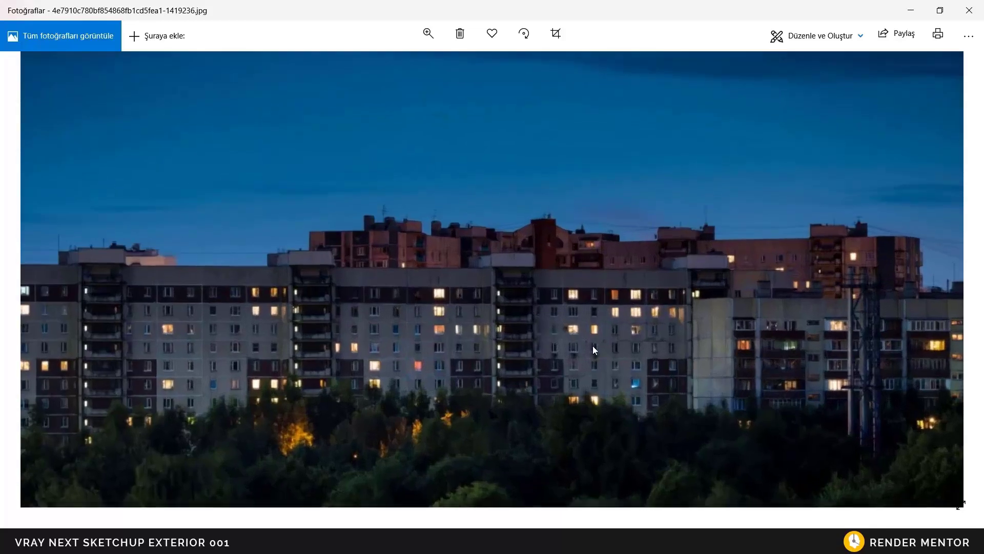
ctrl+scroll(586, 343, up, 1)
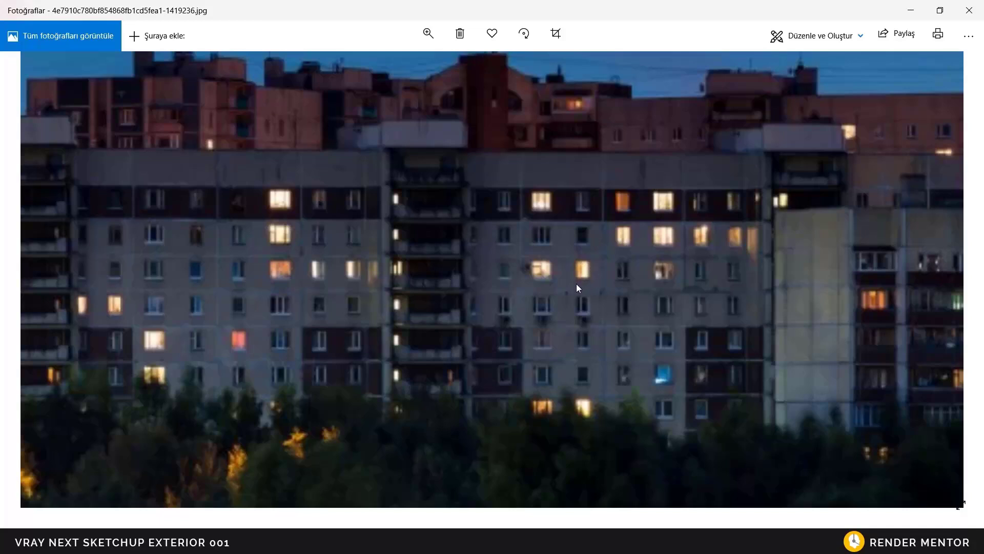
scroll(576, 284, down, 5)
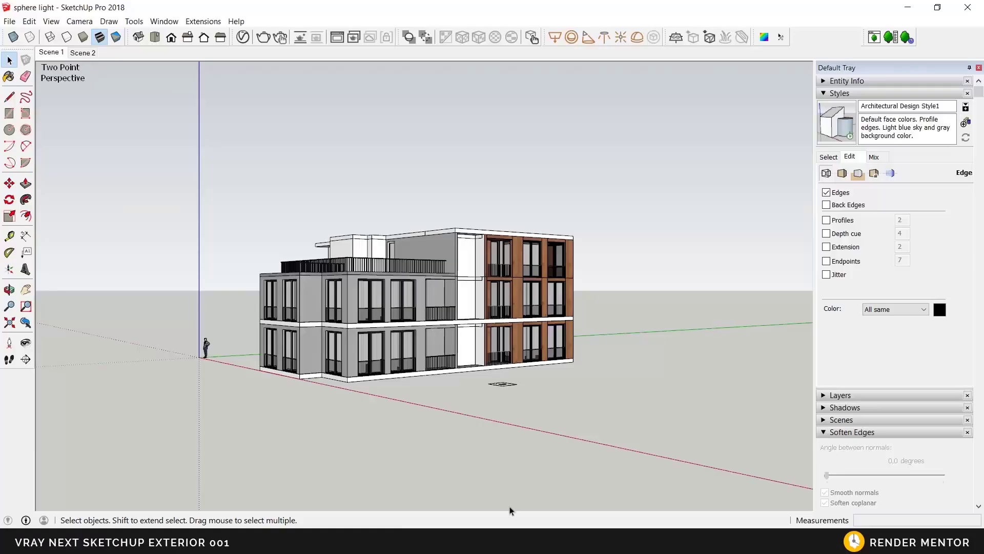
- Switch the building model to Scene 2, without windows and curtains, and show the layer list
key(o)
mouse_move(446, 354)
mouse_down()
mouse_move(385, 365)
mouse_move(455, 351)
mouse_move(453, 340)
mouse_move(492, 362)
mouse_up()
key(space)
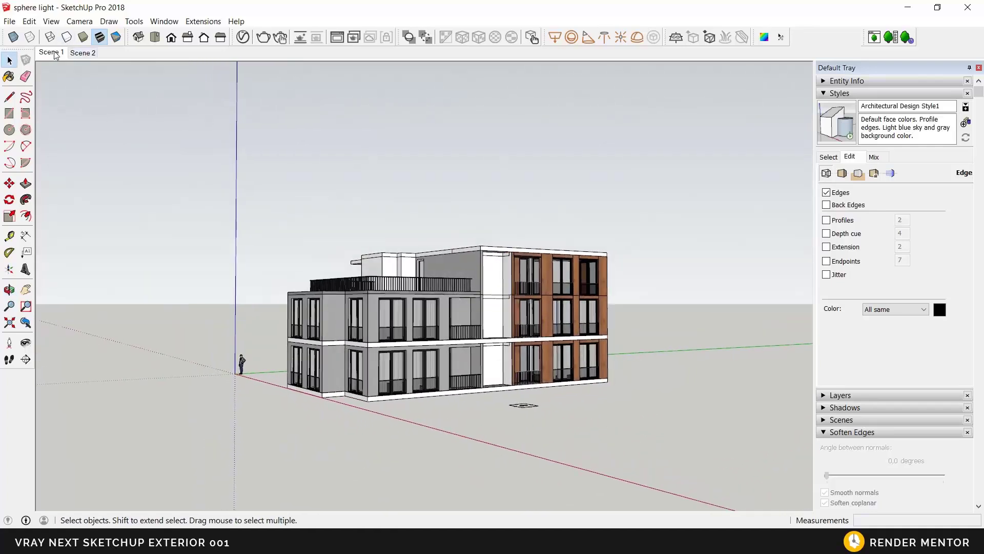
click(56, 53)
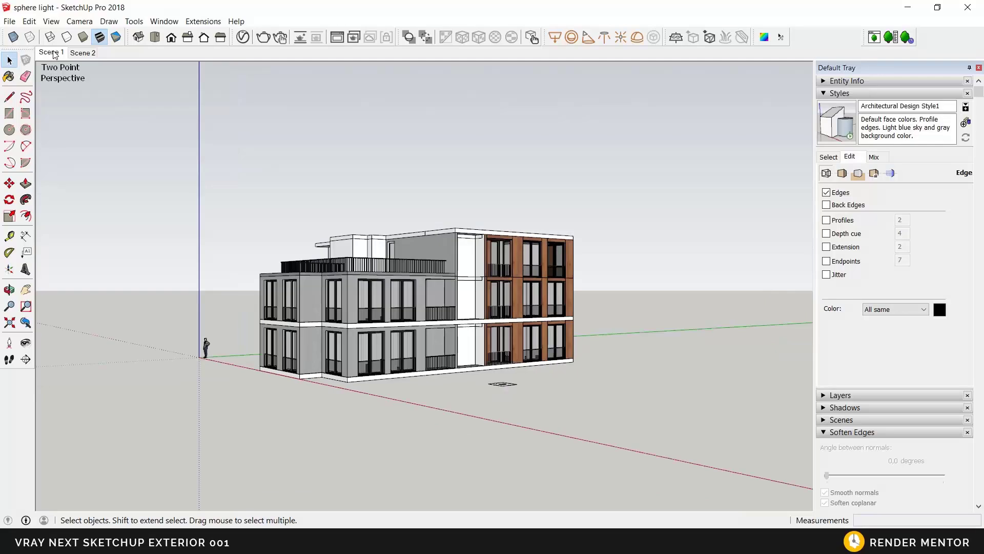
click(83, 53)
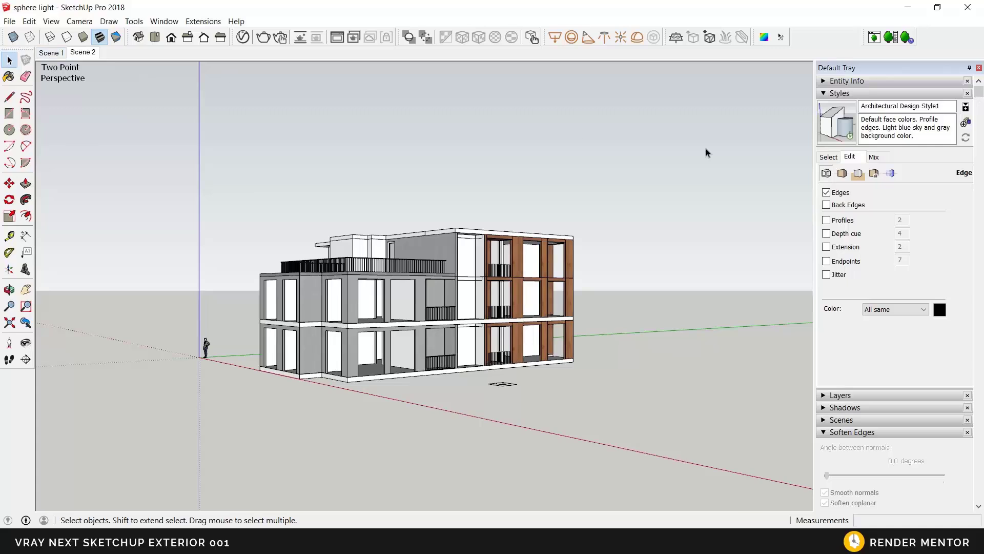
click(860, 94)
click(848, 106)
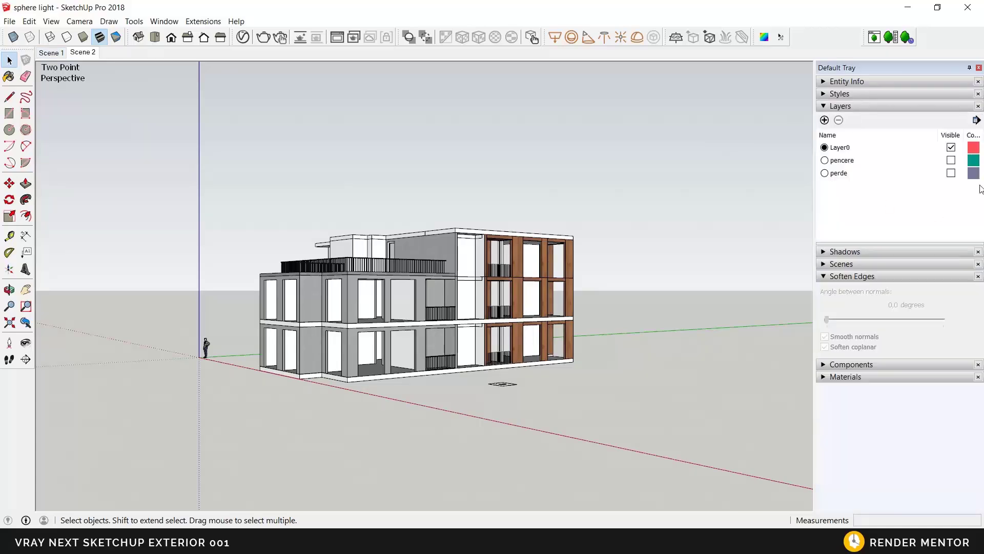
- Place a V-Ray sphere light of size about 46.5 on the upper room floor of the grey wing
middle_drag(440, 318, 436, 341)
scroll(402, 353, up, 4)
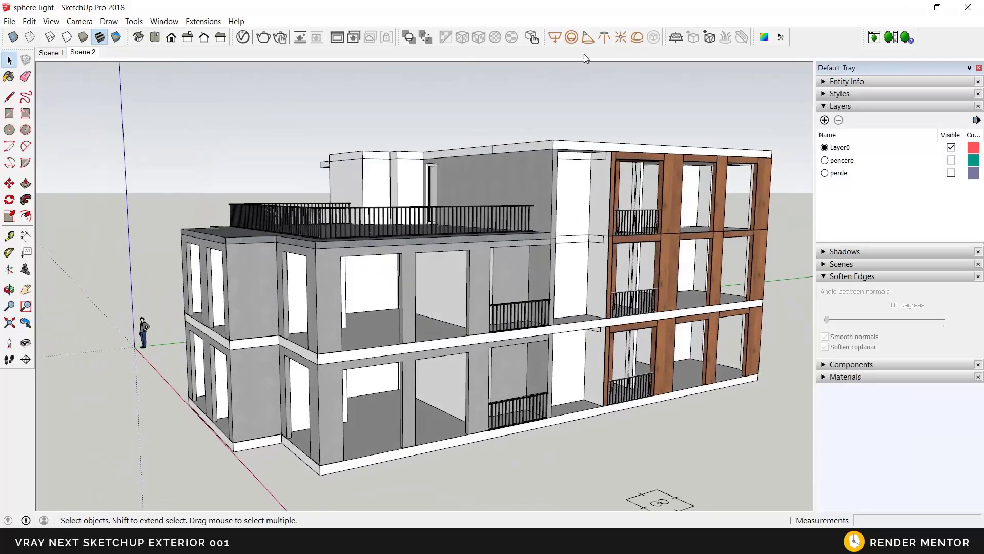
click(573, 36)
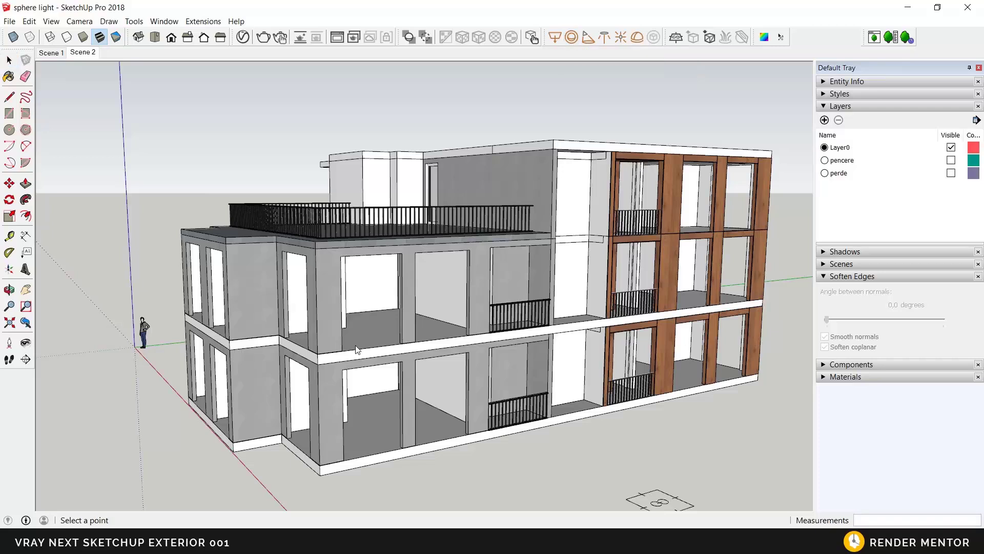
middle_drag(353, 354, 370, 348)
scroll(370, 348, up, 5)
click(374, 352)
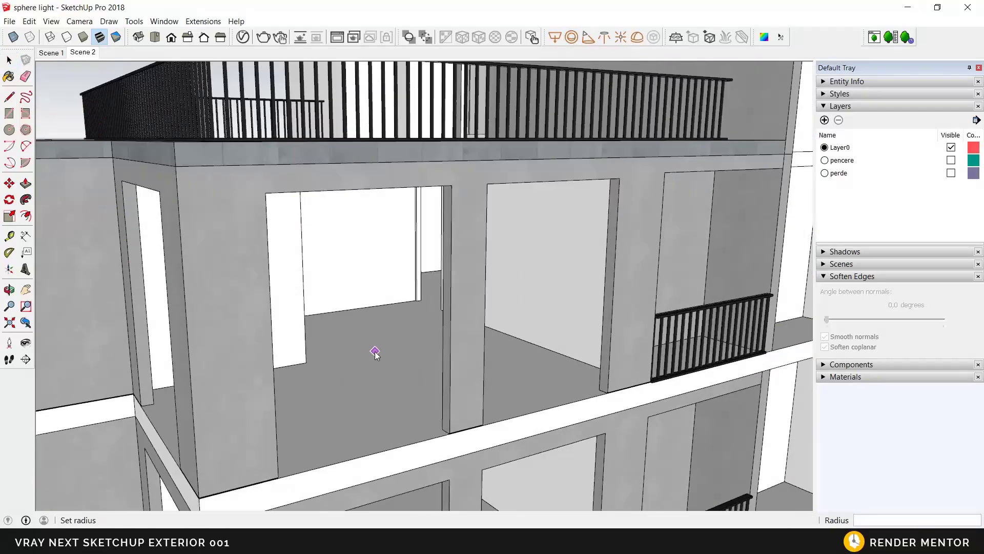
click(402, 346)
- Move the sphere light up from the floor and position it inside the grey wing's upper room
middle_drag(401, 359, 284, 375)
key(space)
click(390, 329)
click(10, 183)
click(344, 271)
click(344, 210)
scroll(284, 376, up, 2)
click(284, 375)
click(312, 371)
key(space)
- Copy the sphere light about 1266 cm along the green axis into the middle-floor room of the wood-clad wing
scroll(337, 343, down, 5)
middle_drag(338, 347, 414, 380)
scroll(302, 378, up, 4)
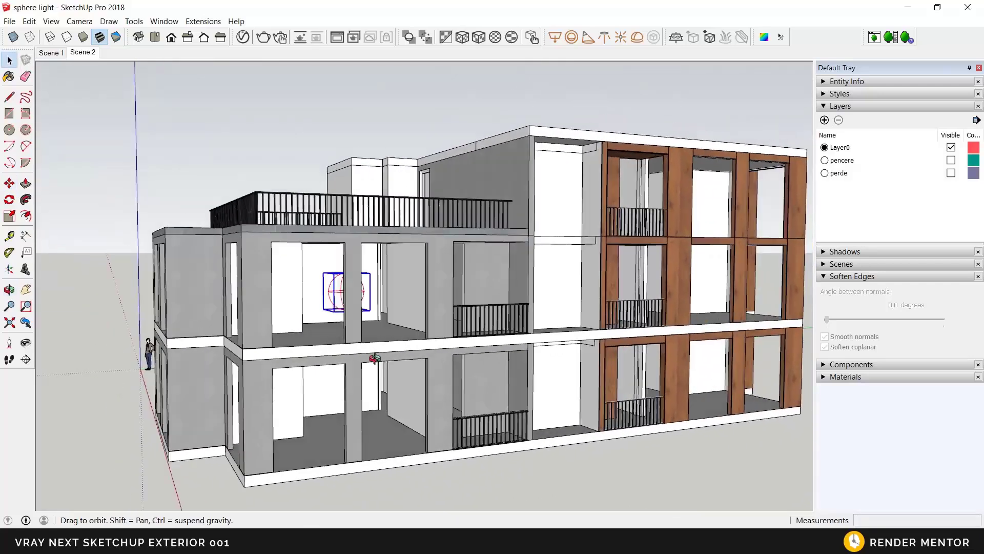
key(m)
scroll(356, 360, up, 3)
key(ctrl)
click(297, 345)
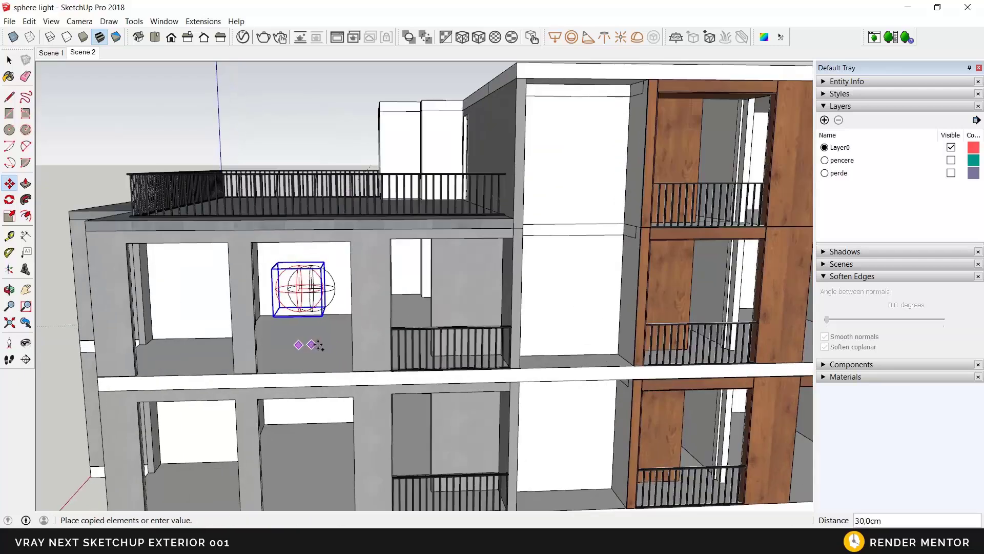
middle_drag(493, 331, 455, 361)
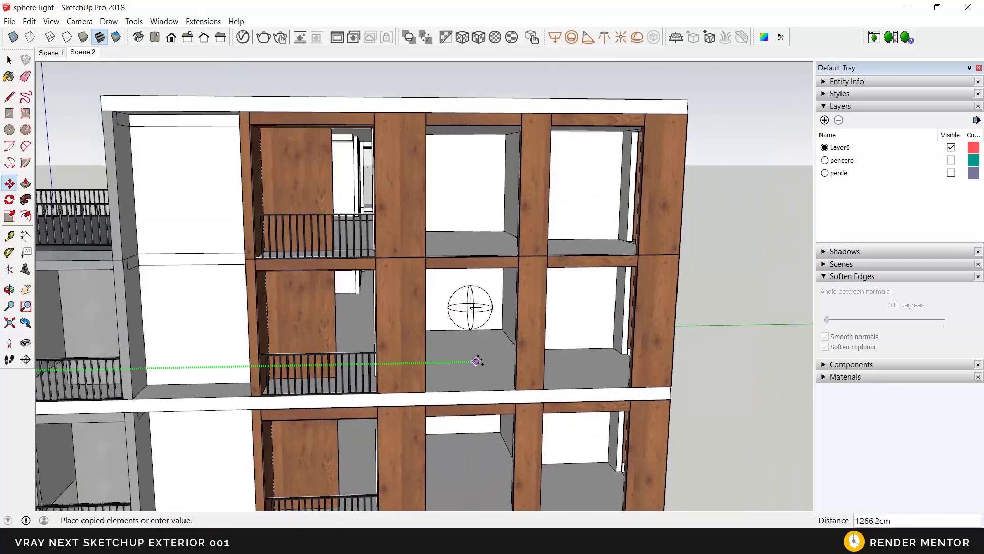
click(481, 359)
key(space)
scroll(482, 308, down, 5)
middle_drag(358, 357, 535, 302)
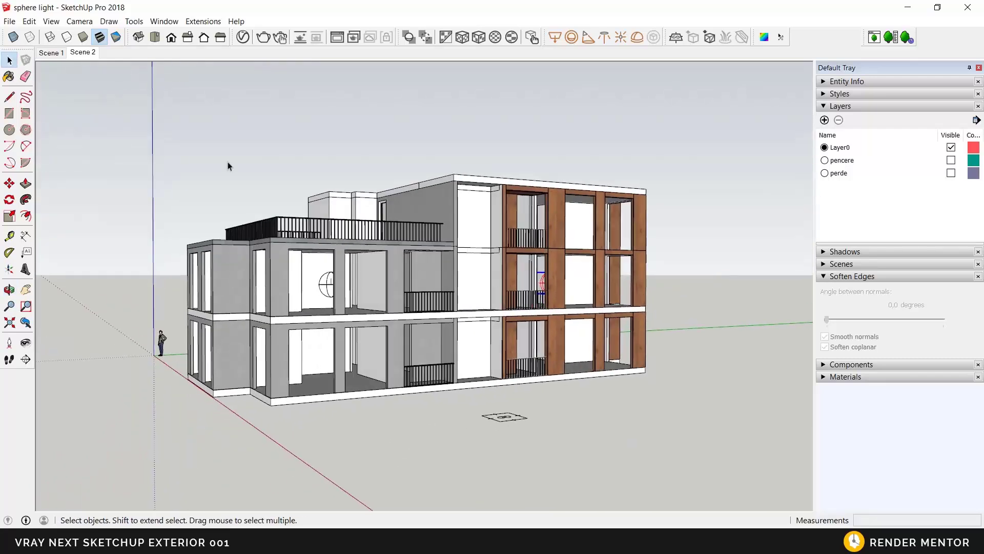
- Return to Scene 1, review the materials and lights in the V-Ray Asset Editor, and show the render settings
click(51, 53)
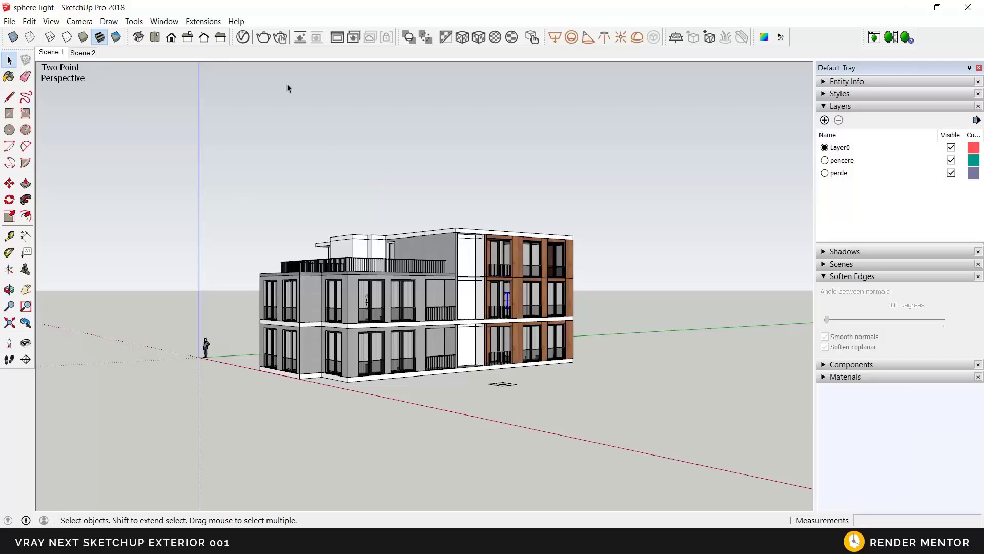
click(242, 37)
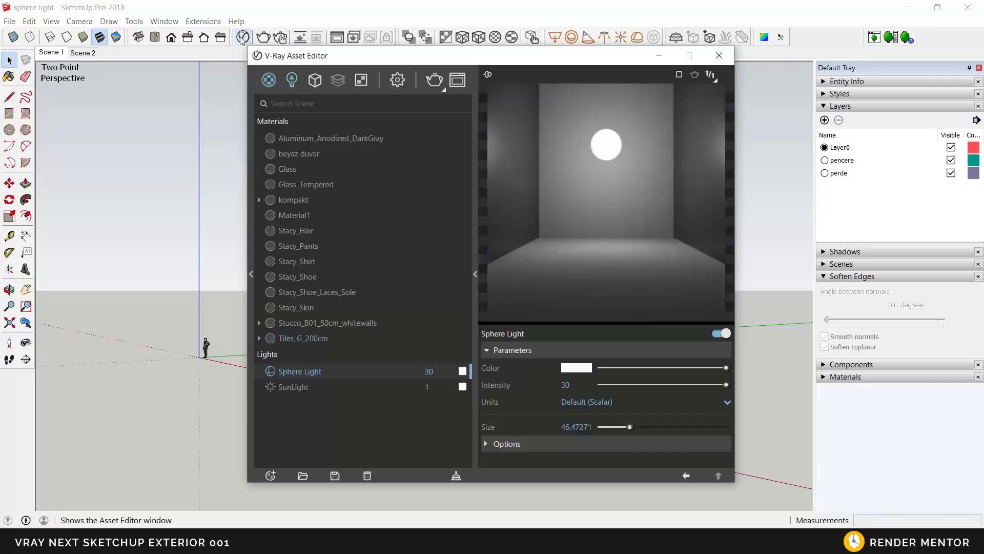
click(269, 78)
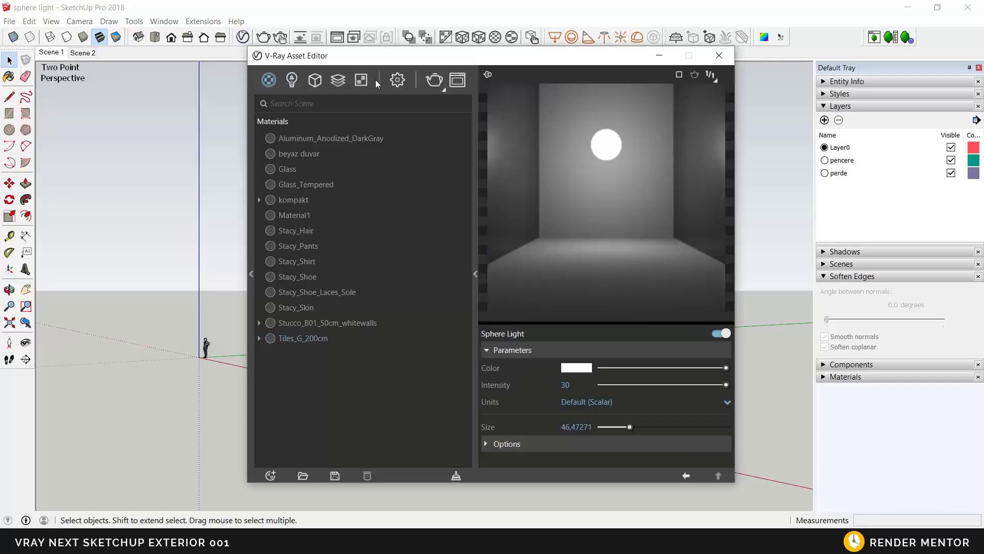
click(290, 82)
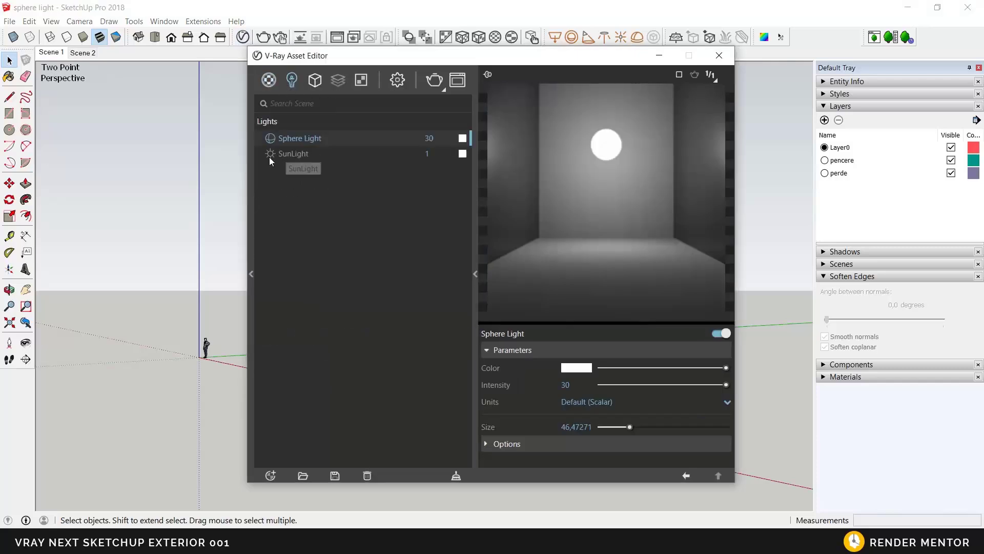
click(398, 81)
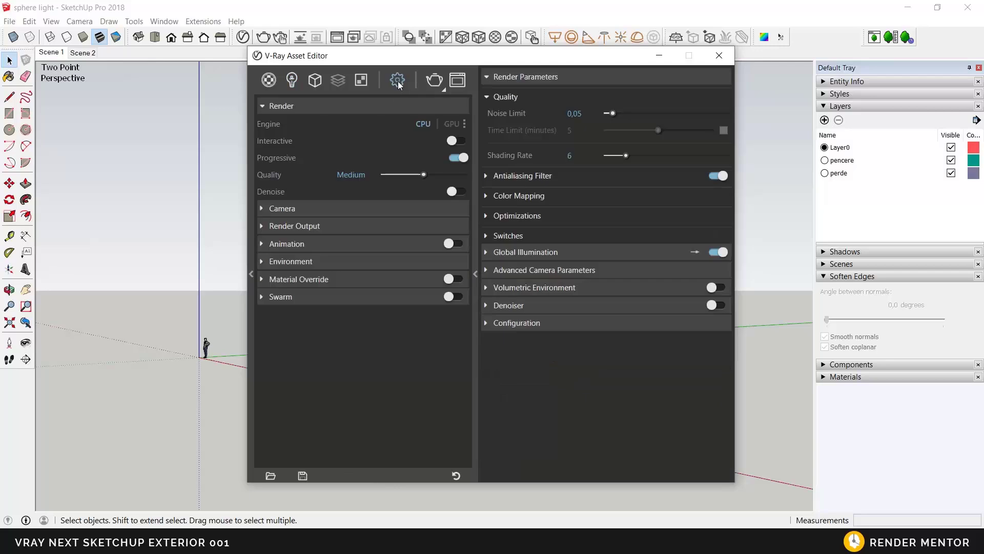
- Replace the environment background texture with a new Sky texture and return to the render settings
click(386, 266)
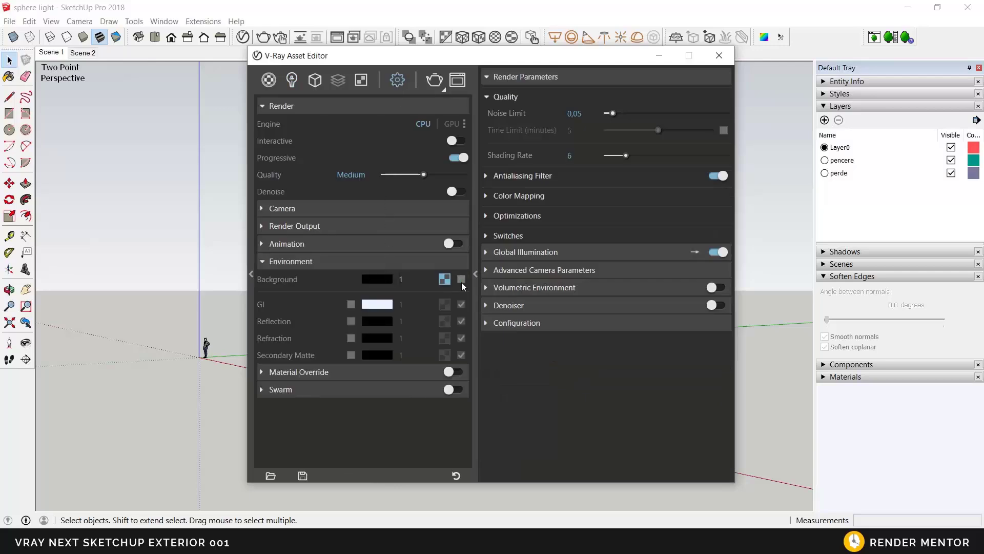
click(449, 282)
click(457, 325)
click(446, 282)
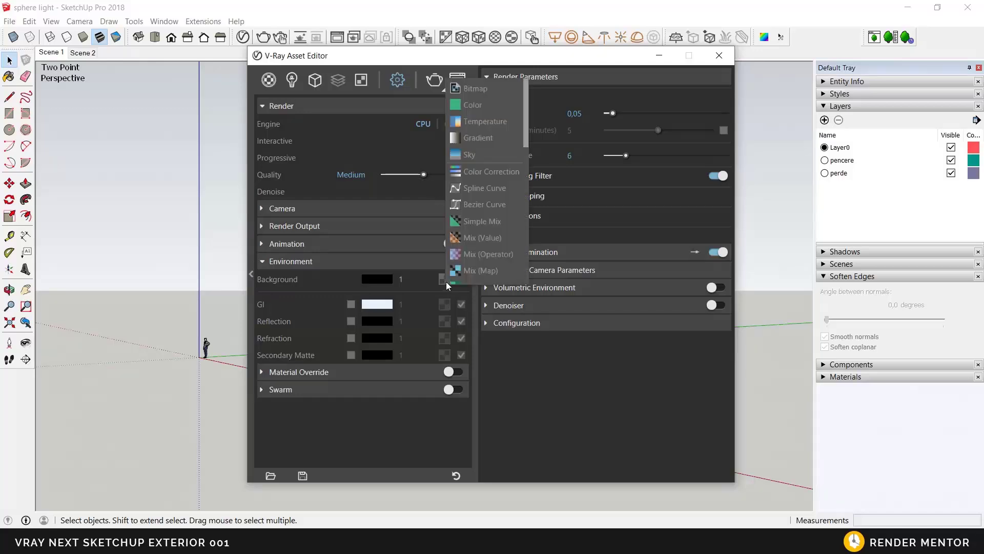
click(496, 160)
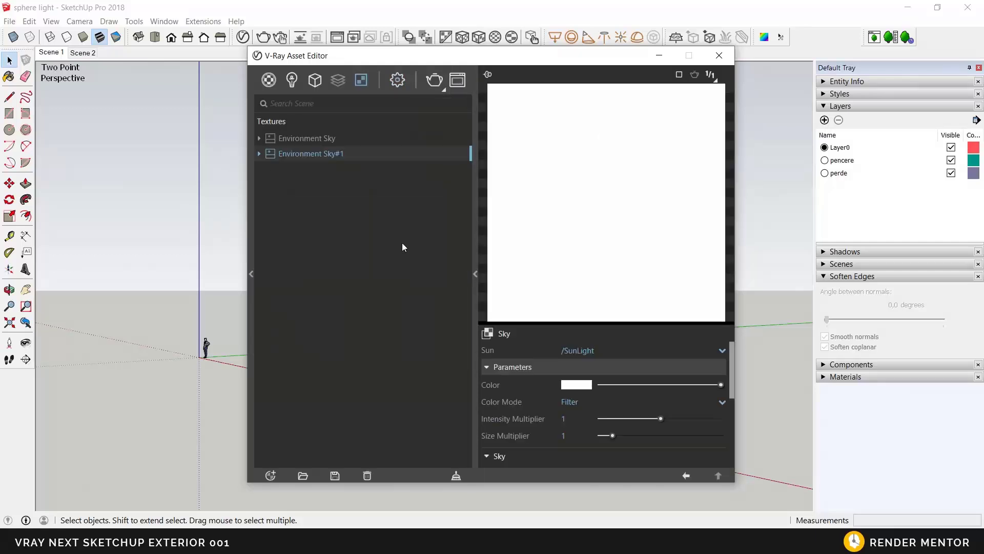
right_click(319, 155)
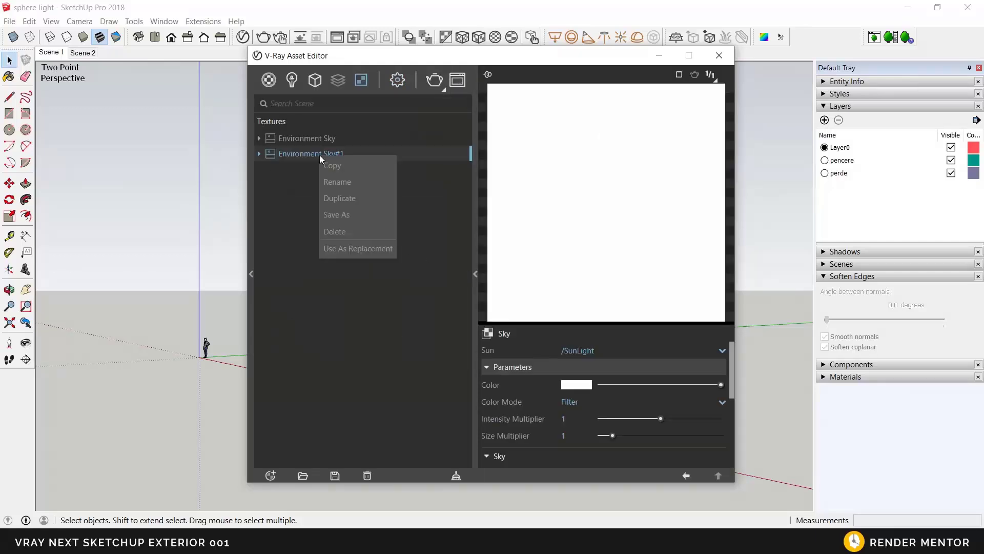
click(296, 233)
click(686, 475)
click(397, 80)
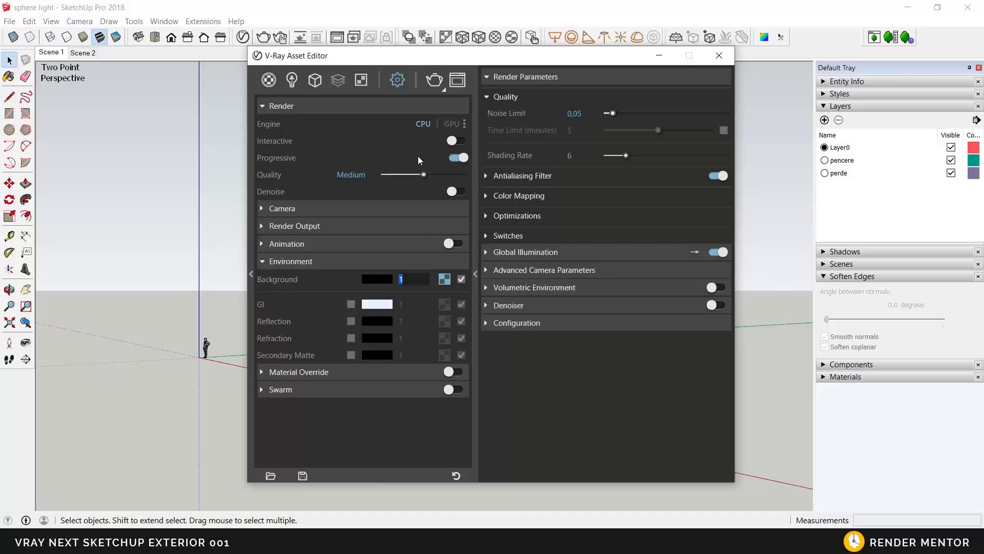
- Switch rendering from progressive to interactive mode and set the render engine to GPU
click(458, 158)
click(457, 141)
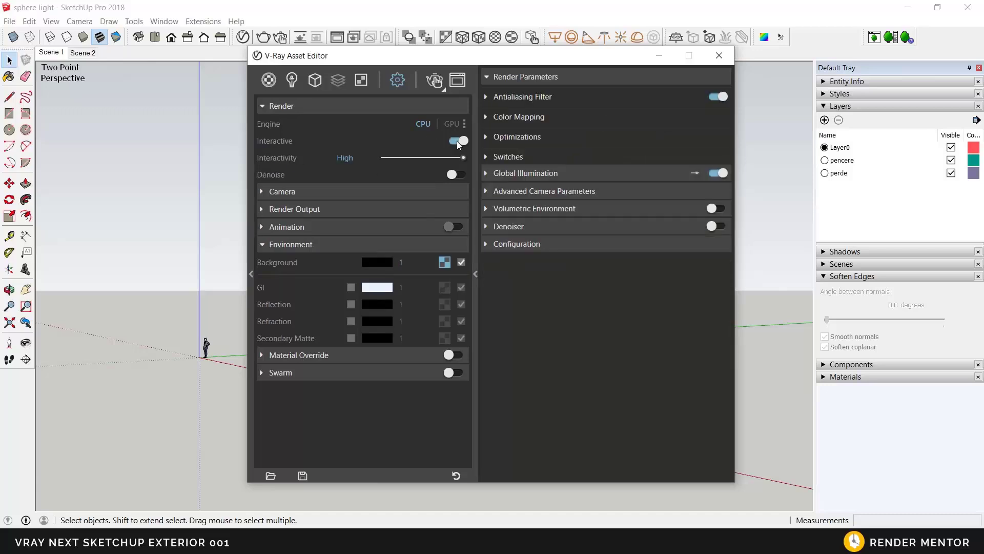
drag(420, 62, 364, 66)
click(394, 128)
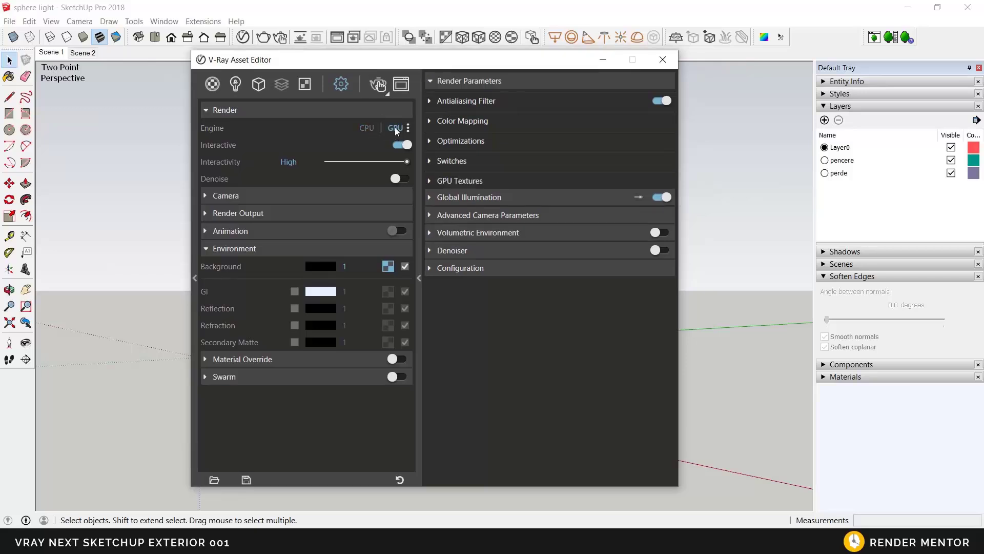
- Enable the denoiser with the NVIDIA AI engine and an update frequency of 31
click(604, 250)
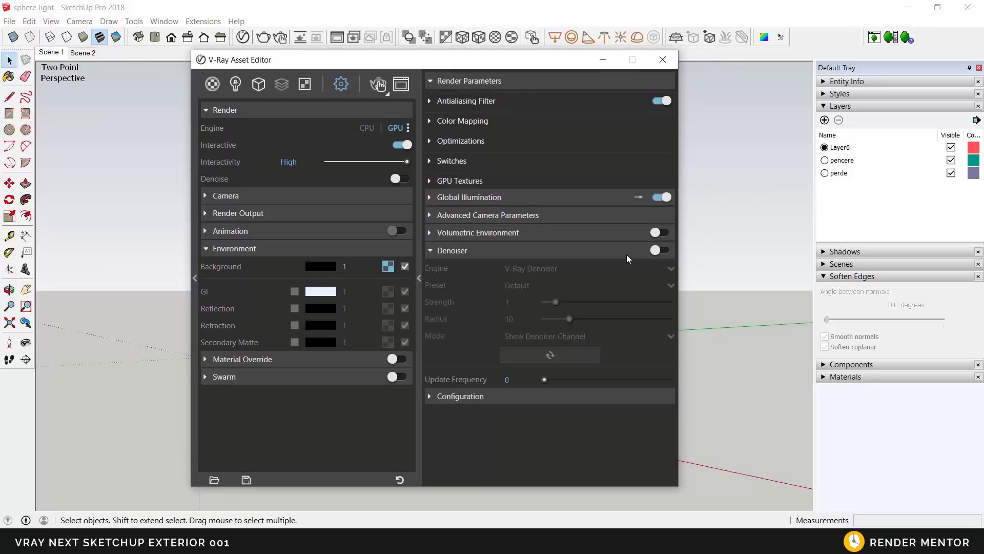
click(661, 250)
click(554, 267)
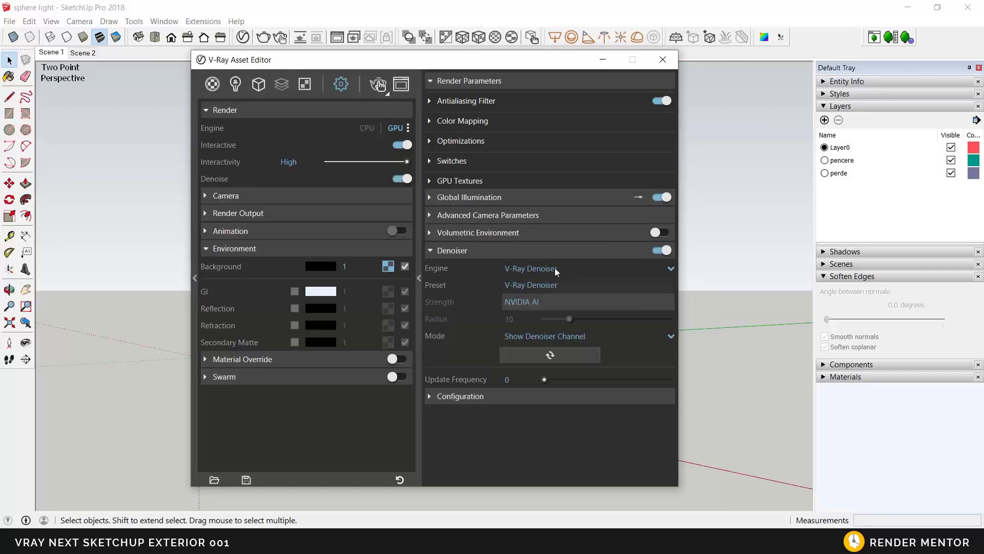
click(517, 302)
drag(547, 294, 583, 293)
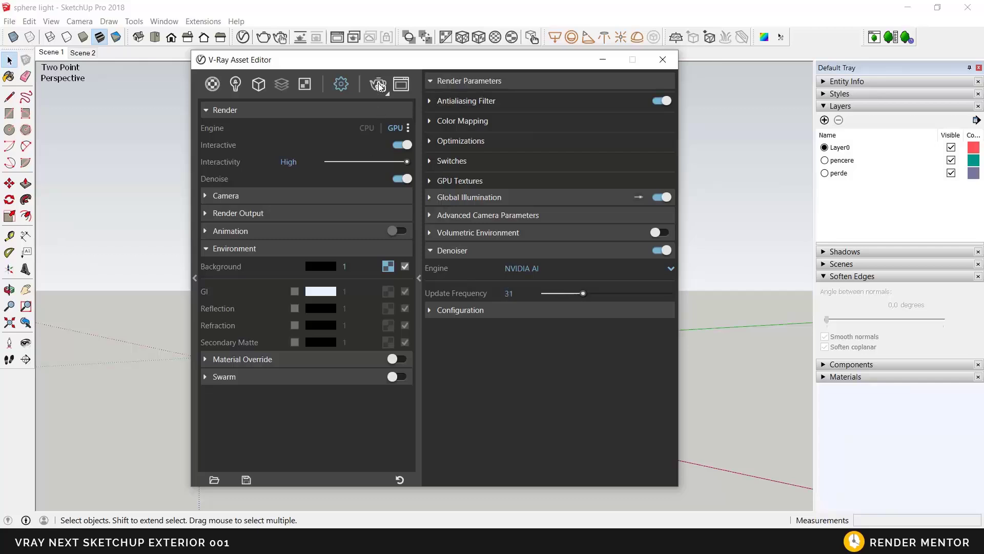
- Start the interactive render and arrange the frame buffer beside the V-Ray Asset Editor
click(379, 83)
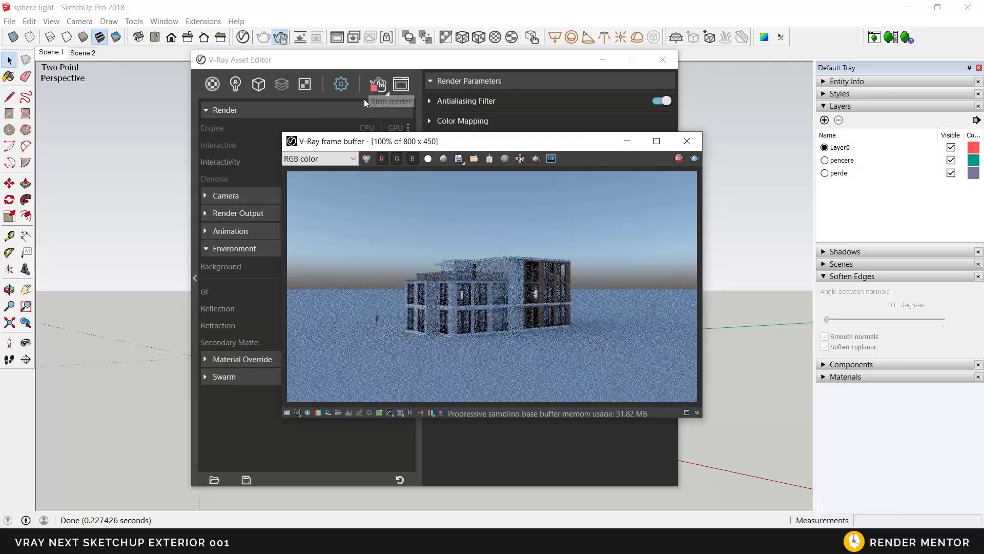
drag(376, 147, 490, 136)
drag(453, 68, 321, 60)
drag(589, 137, 664, 131)
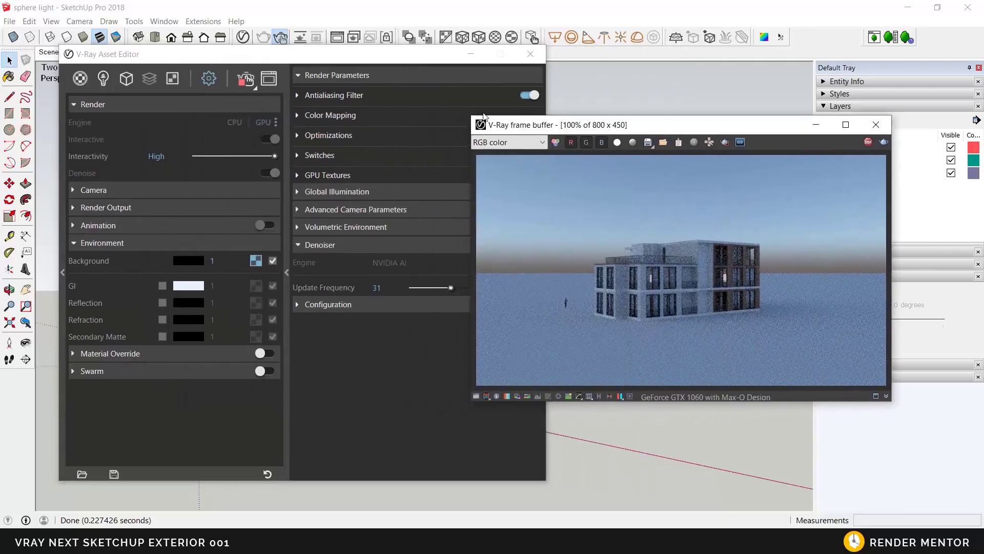
drag(397, 60, 361, 60)
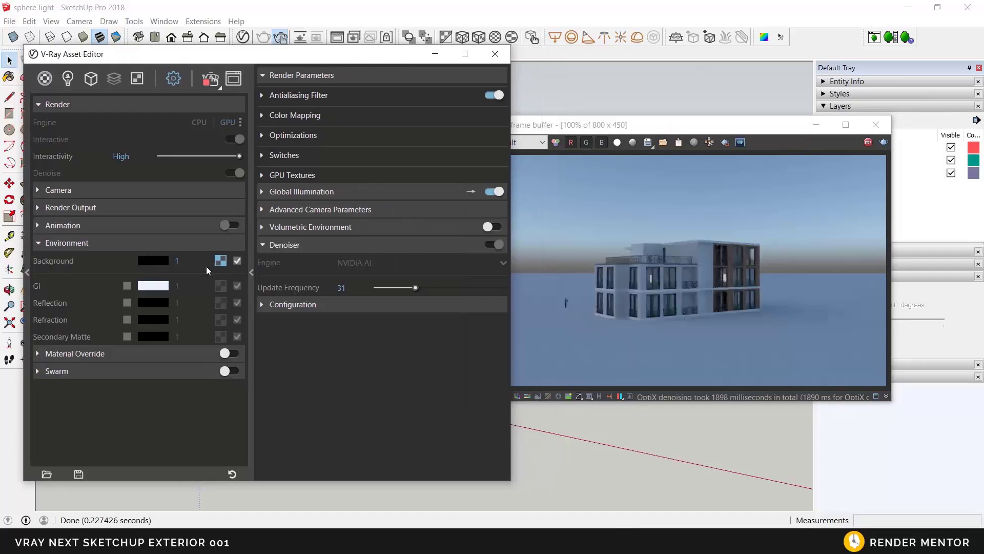
- Set the environment background intensity to 0,05 and move the frame buffer clear of the V-Ray Asset Editor
text(0,1)
key(Return)
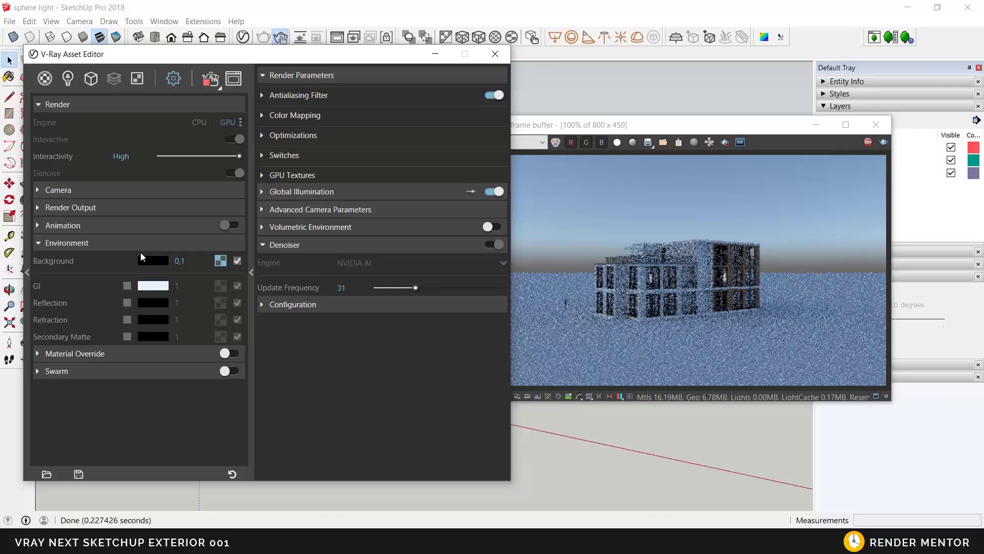
click(194, 263)
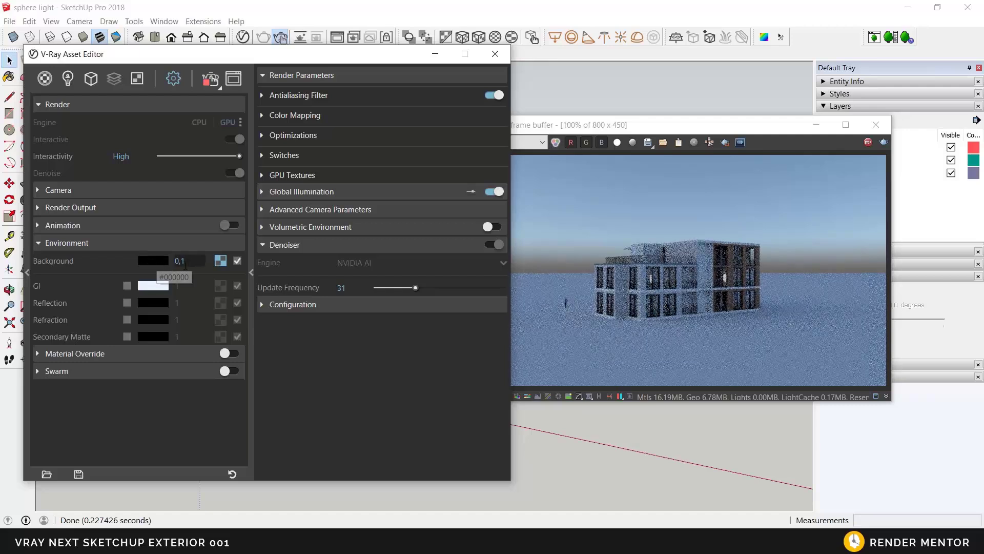
key(BackSpace)
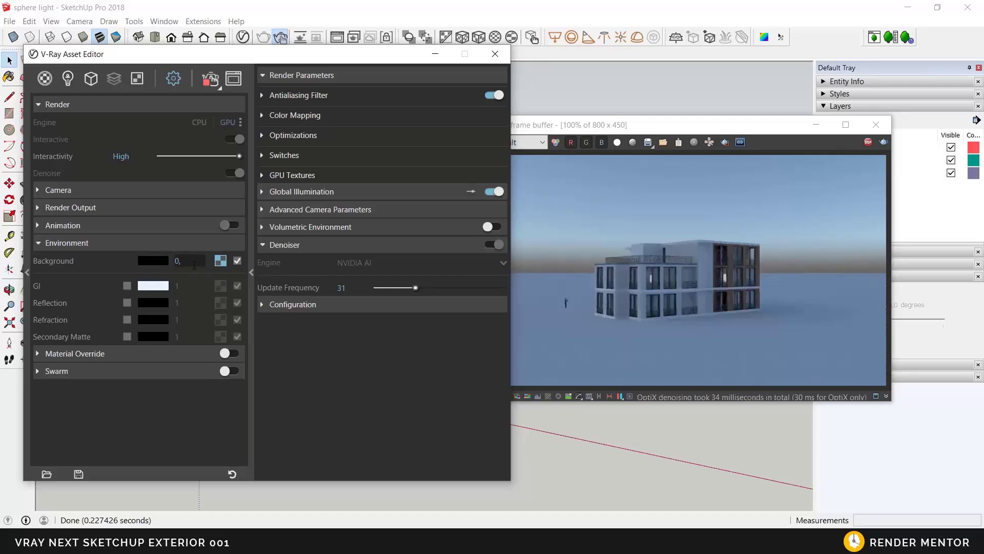
text(05)
key(Return)
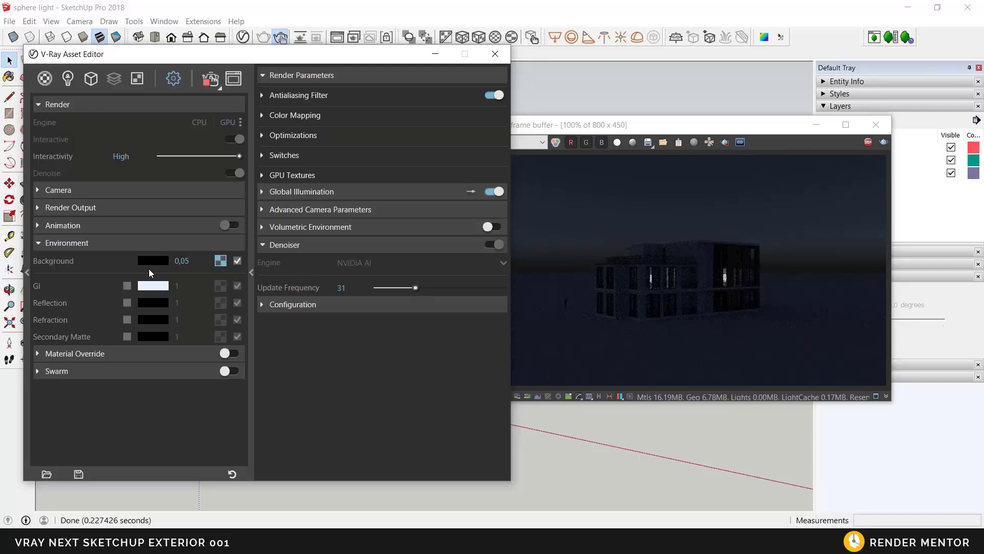
drag(541, 128, 578, 98)
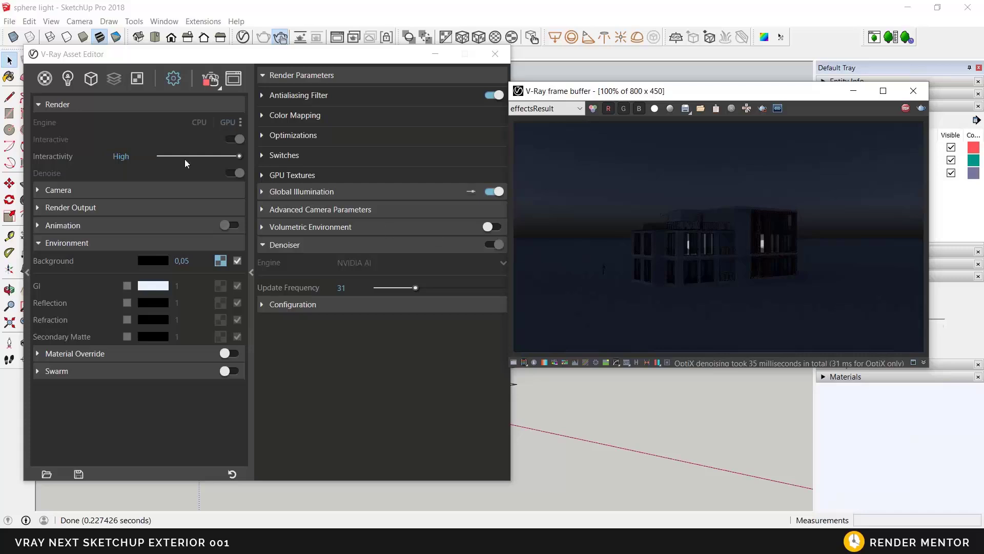
- Change the Sphere Light's color to a warm yellow of R 0,995, G 0,899, B 0,597
click(68, 79)
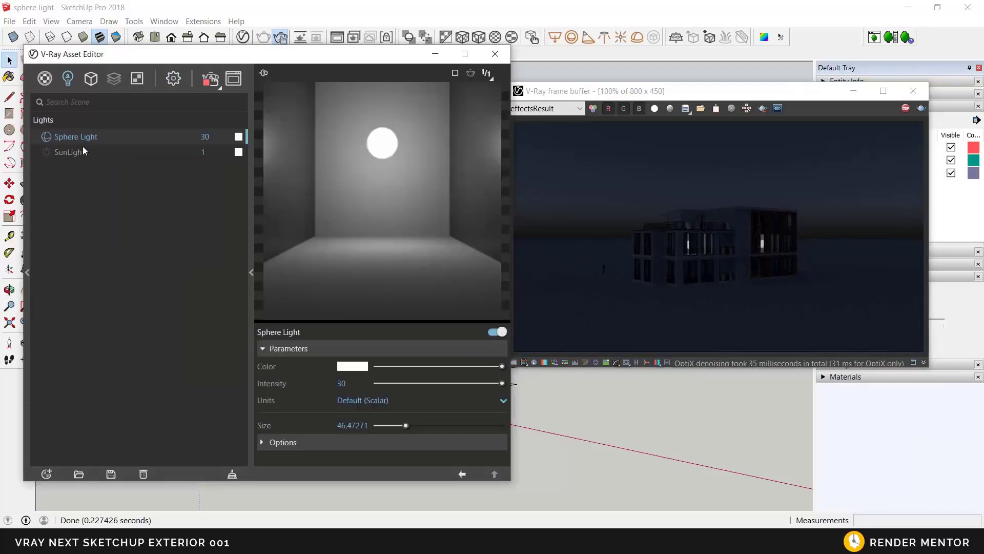
click(350, 368)
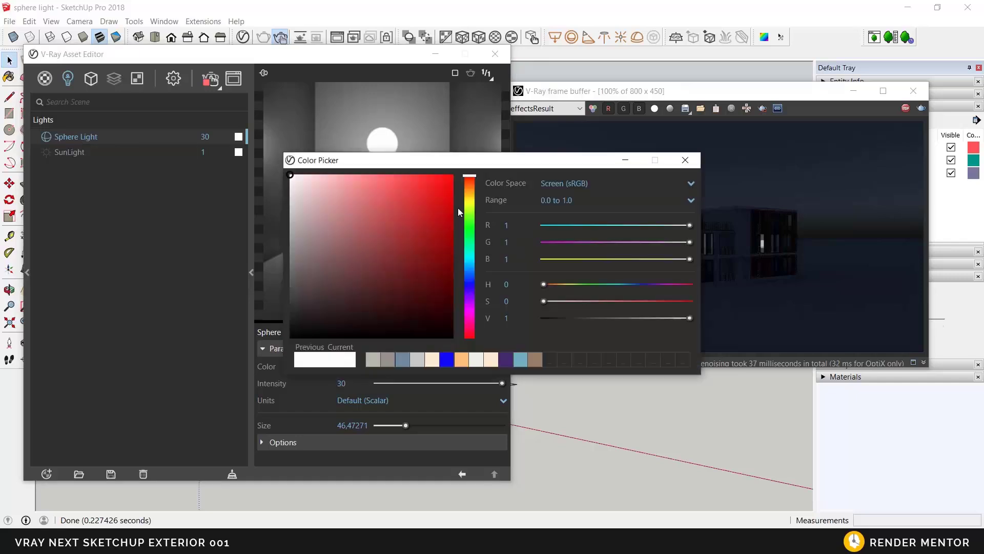
click(468, 196)
drag(342, 180, 356, 175)
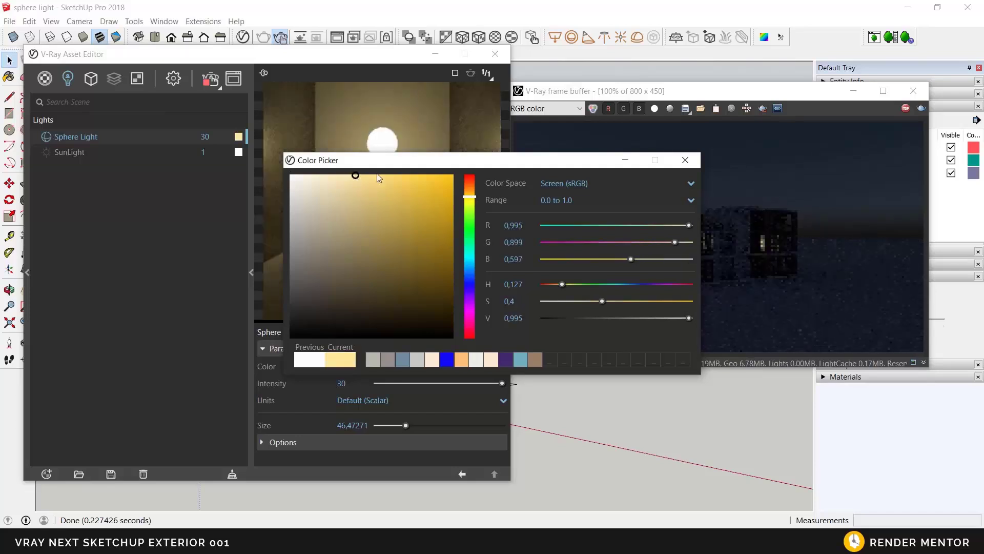
drag(448, 161, 270, 101)
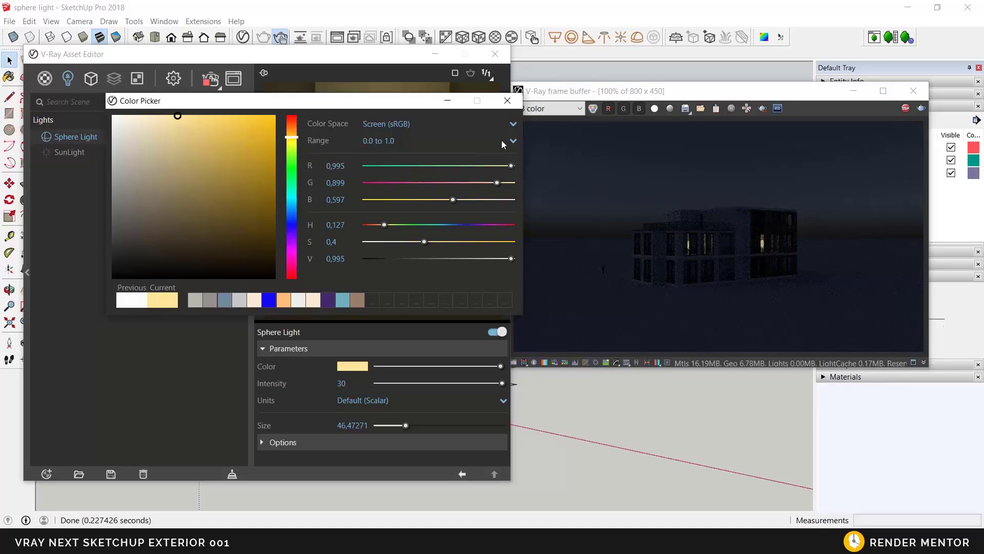
click(508, 101)
- Set the Sphere Light's intensity to 200 and make the light source invisible
click(342, 383)
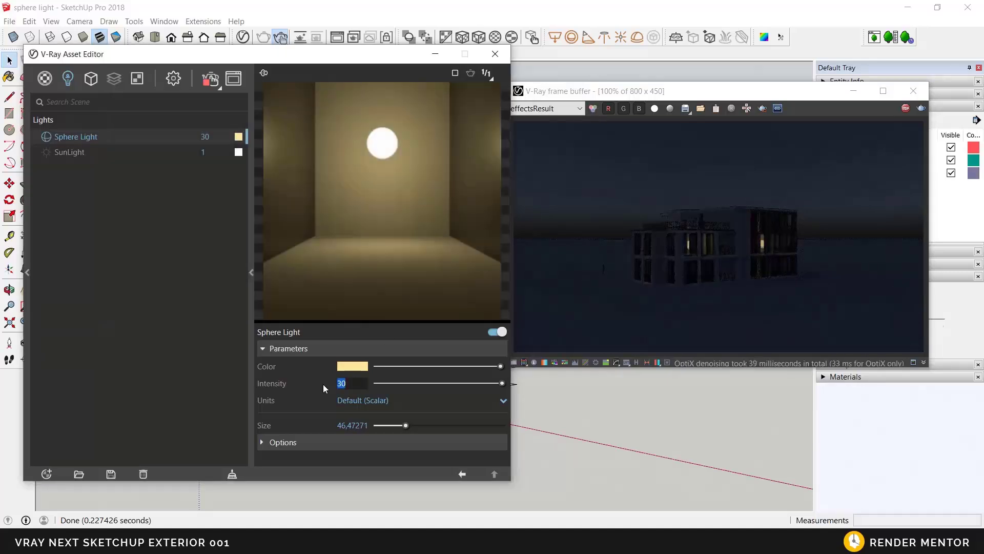
text(200)
key(Return)
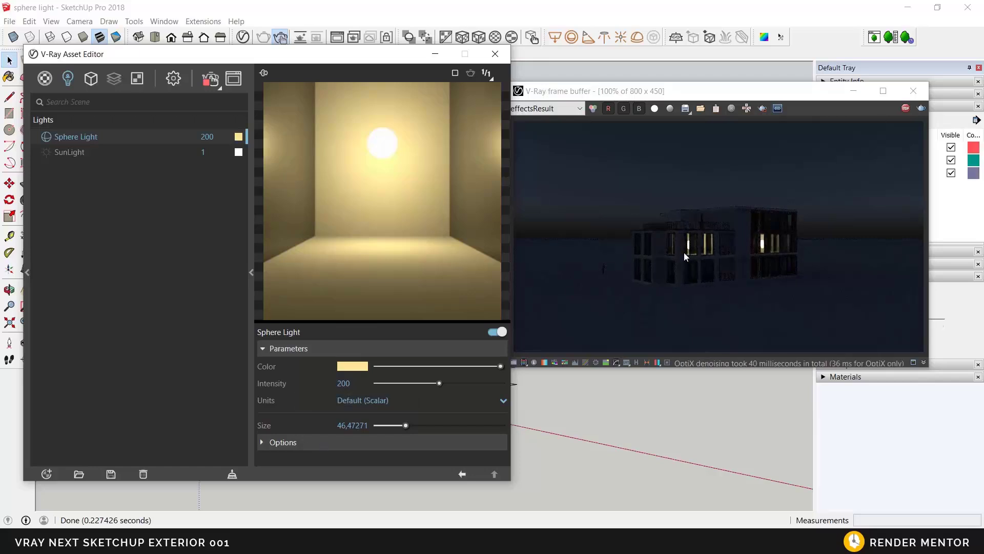
click(303, 350)
click(298, 368)
click(342, 385)
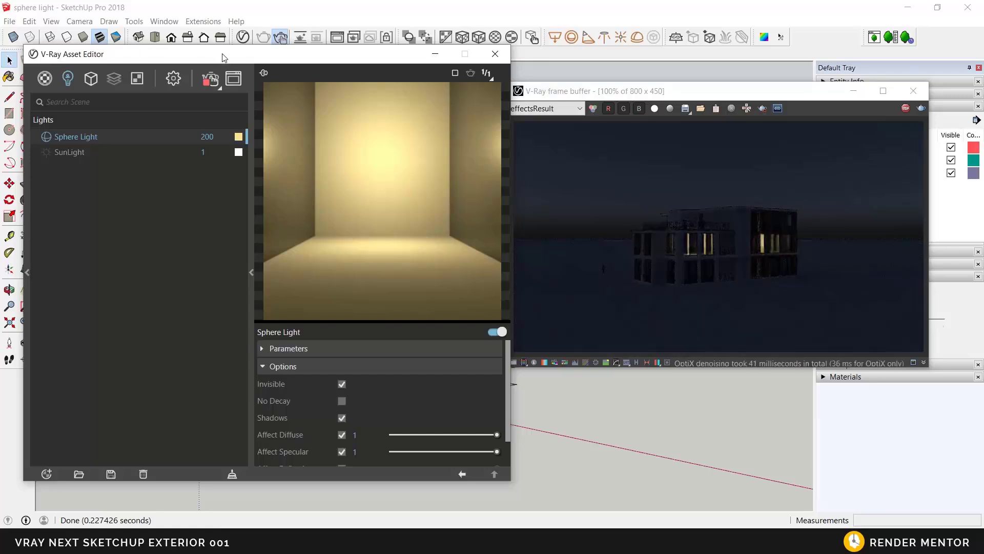
- Soften the Sphere Light's color to a paler yellow of R 0,995, G 0,936, B 0,752
drag(223, 54, 265, 63)
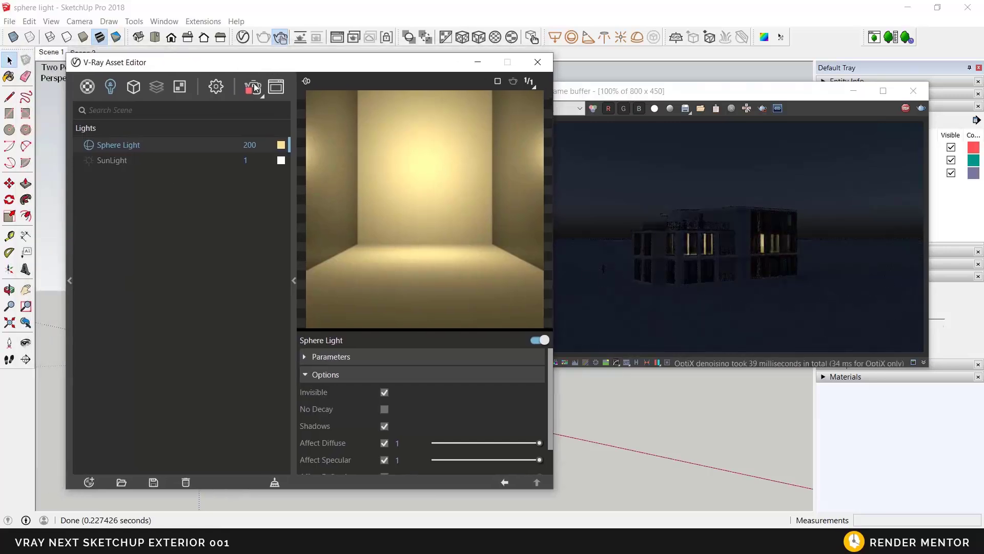
click(281, 146)
drag(173, 116, 152, 117)
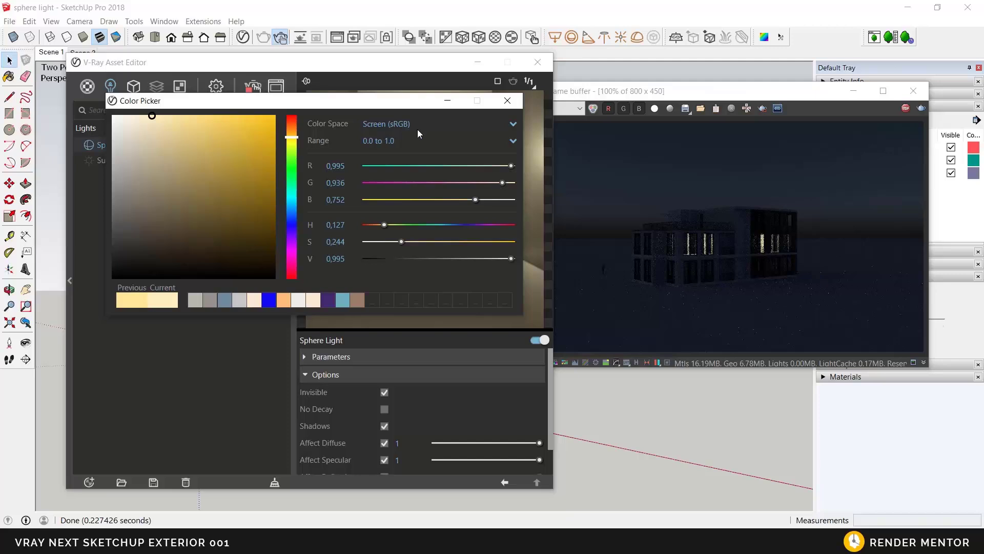
click(503, 104)
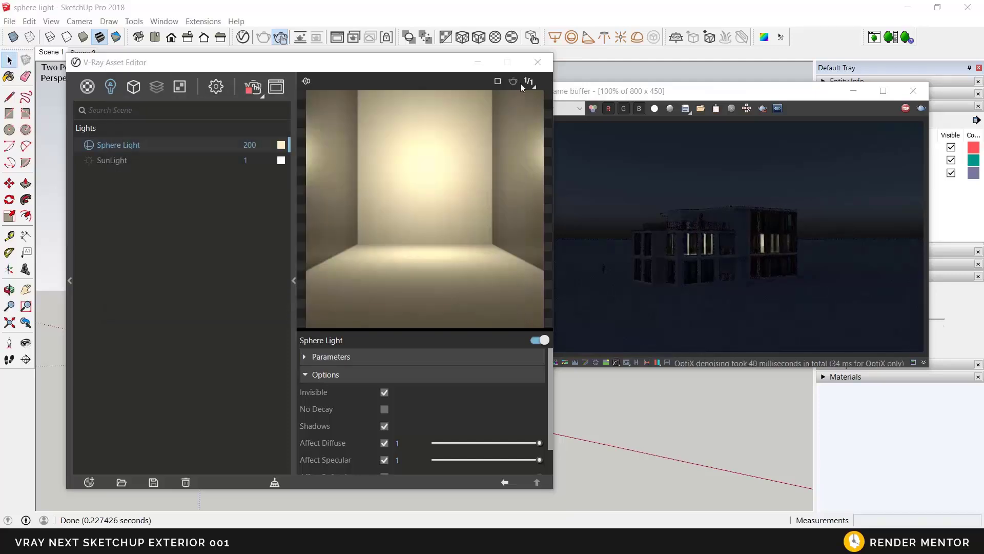
- Stop the interactive render and close the frame buffer and the V-Ray Asset Editor
click(905, 108)
click(913, 91)
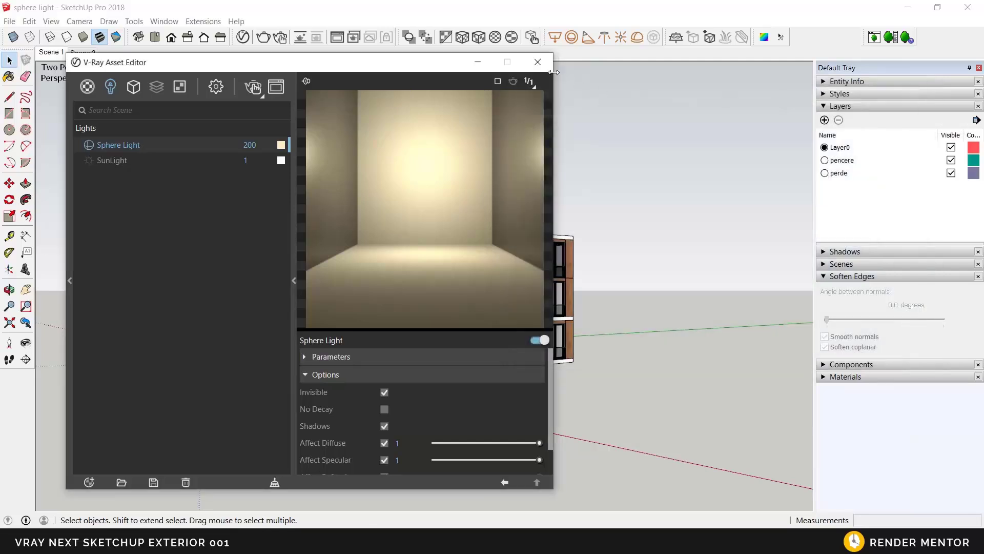
click(538, 62)
- Switch to Scene 2 and make the sphere light in the wood-clad block's middle-floor room unique
key(o)
middle_drag(471, 318, 553, 288)
scroll(499, 321, up, 3)
scroll(507, 303, up, 1)
scroll(506, 296, up, 1)
scroll(550, 293, down, 2)
shift+middle_drag(544, 298, 547, 306)
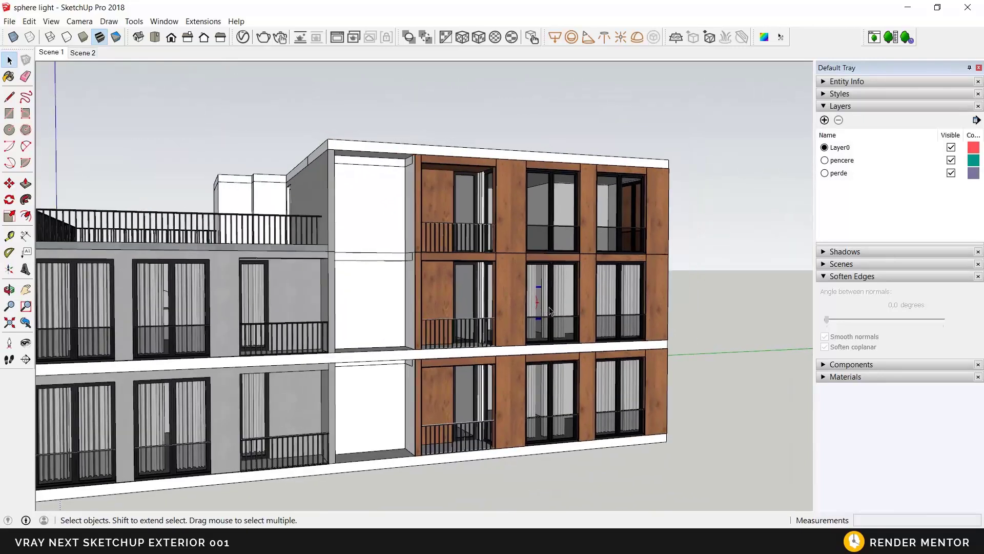
click(83, 53)
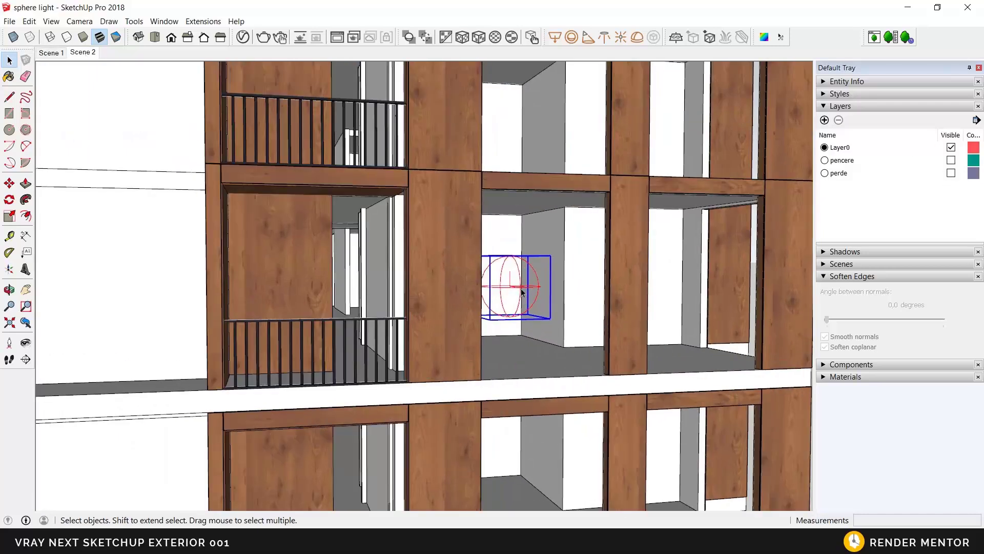
right_click(521, 287)
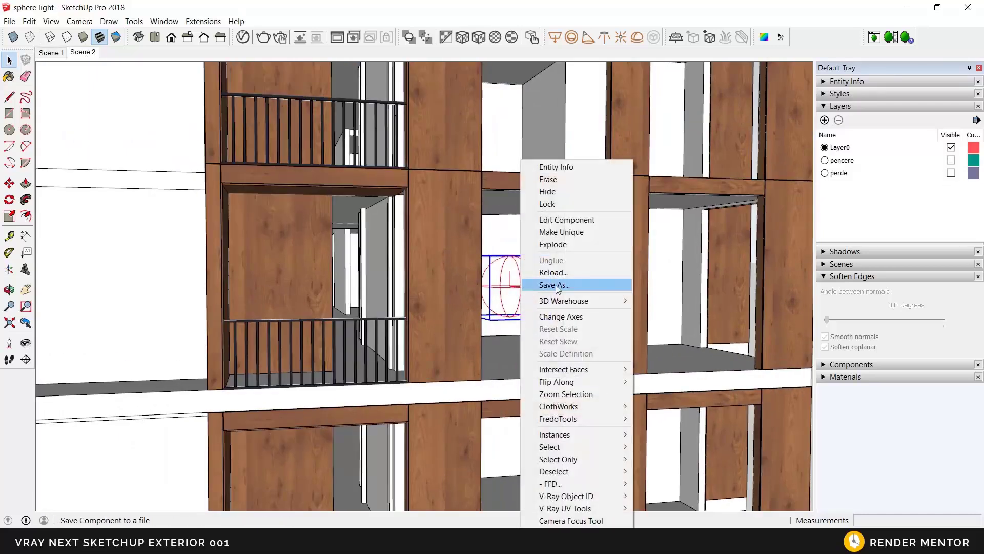
click(576, 235)
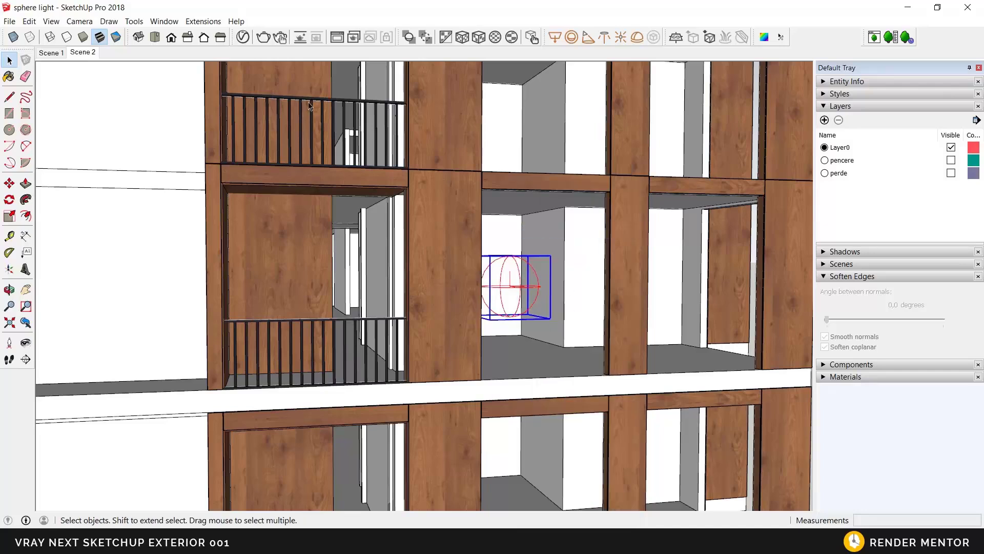
- Rename the light Sphere Light#1 to Sphere Light blue in the V-Ray Asset Editor
click(243, 37)
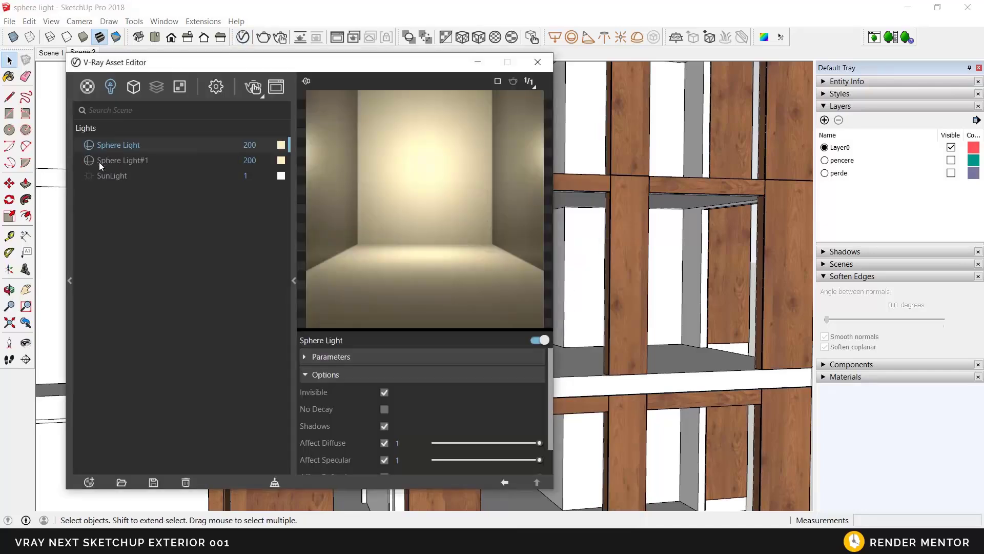
click(131, 162)
double_click(156, 162)
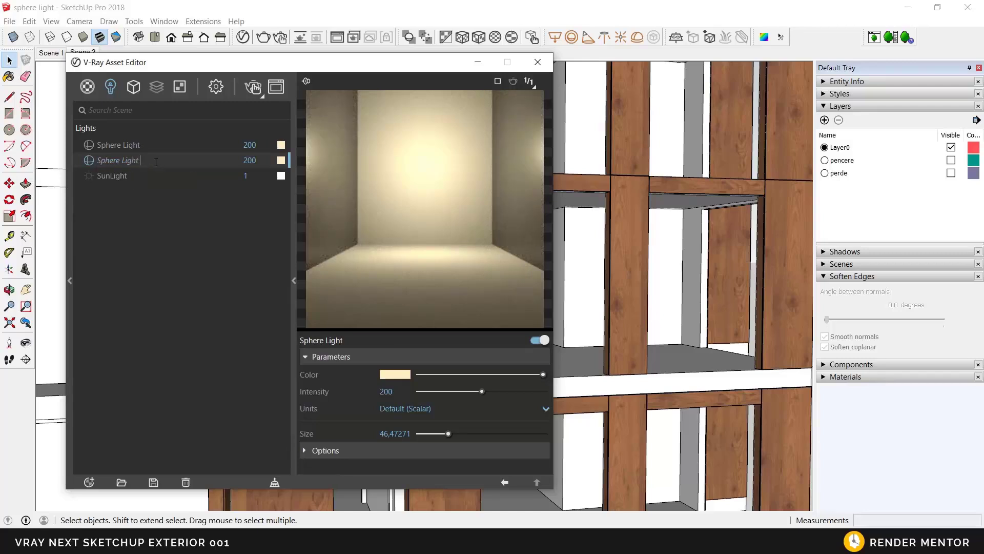
text(blue)
key(Return)
- Change the Sphere Light blue color to a pale blue of R 0,755, G 0,956, B 0,998
click(395, 375)
click(295, 201)
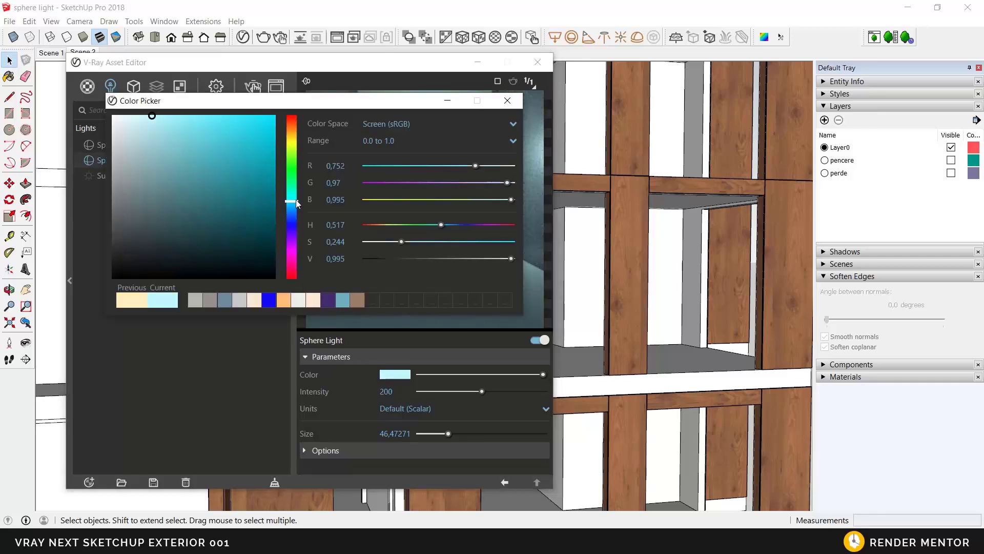
click(295, 203)
click(153, 115)
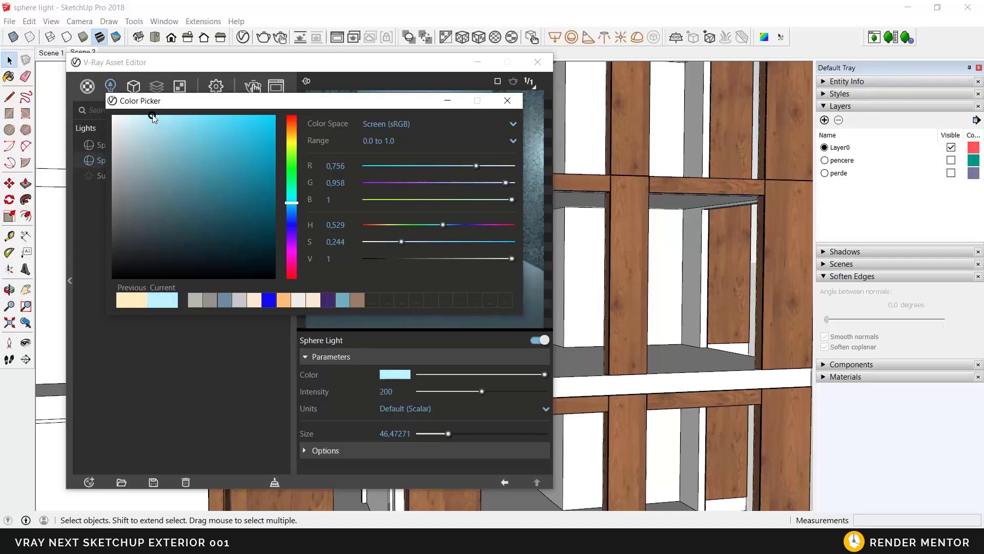
click(221, 119)
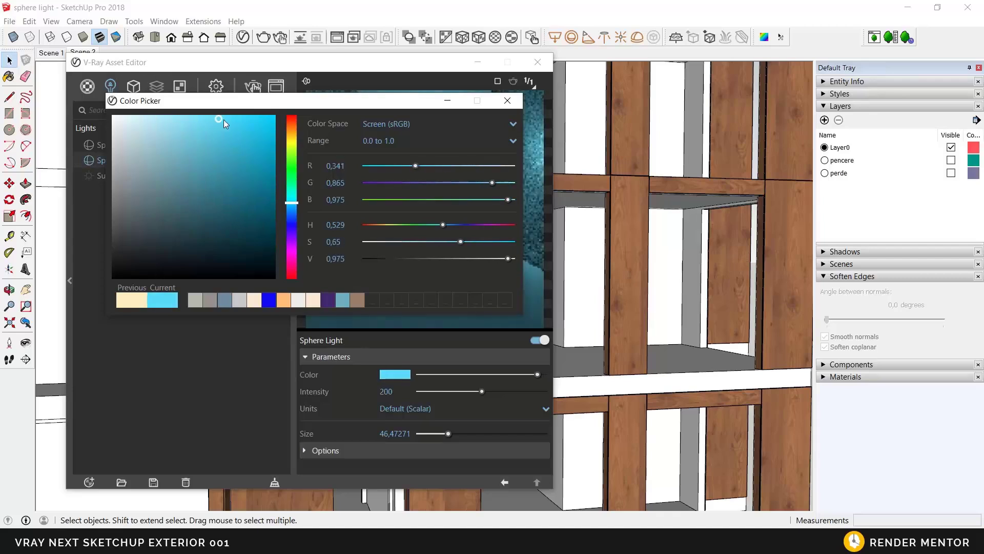
click(169, 117)
click(155, 116)
click(152, 116)
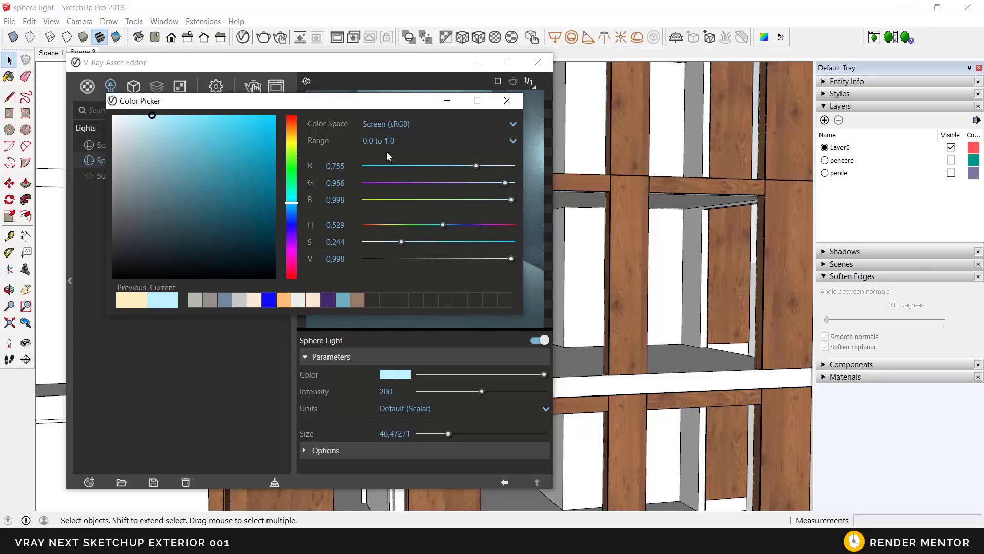
click(506, 101)
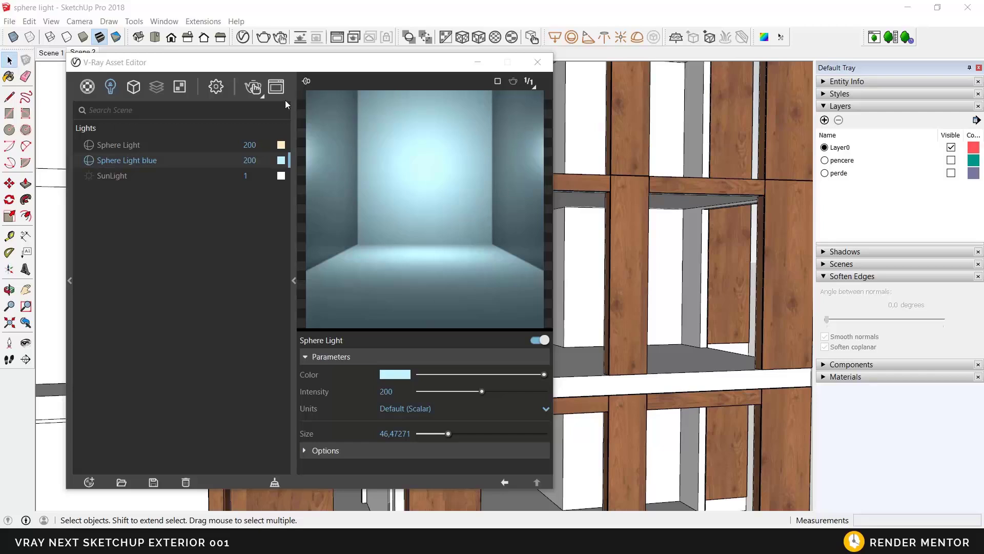
- Restart the interactive render from Scene 1 and lighten the Sphere Light blue color to R 0,854, G 0,975, B 1
click(44, 53)
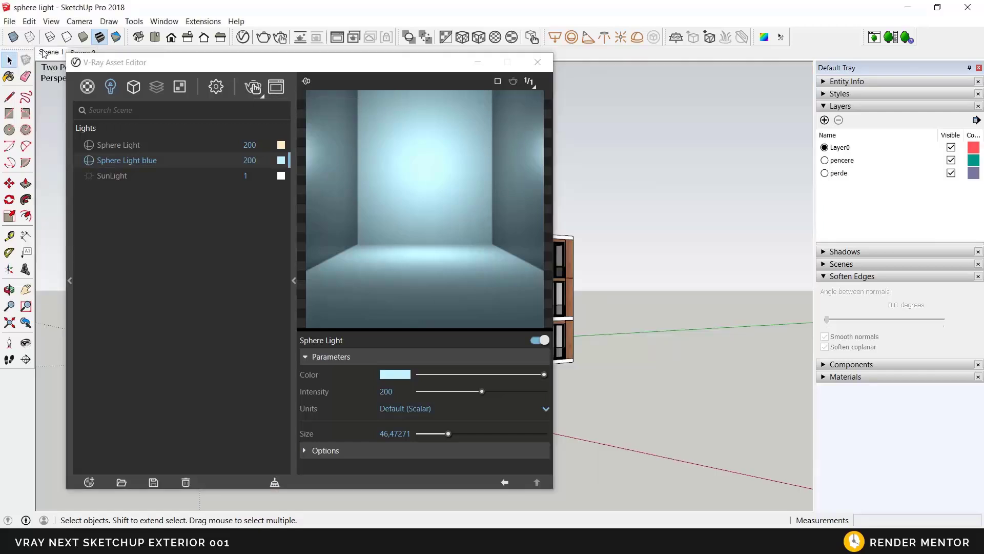
click(252, 86)
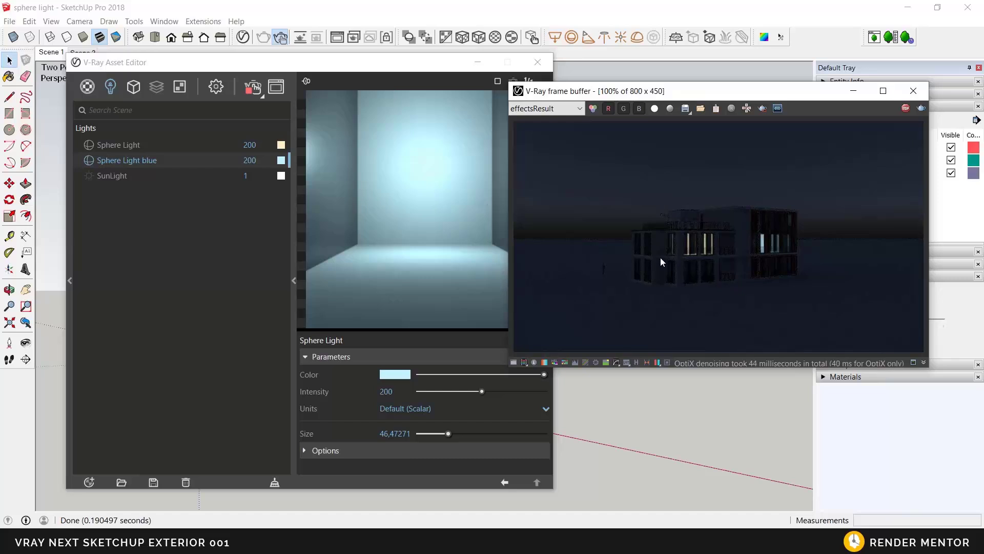
click(283, 161)
drag(152, 117, 142, 117)
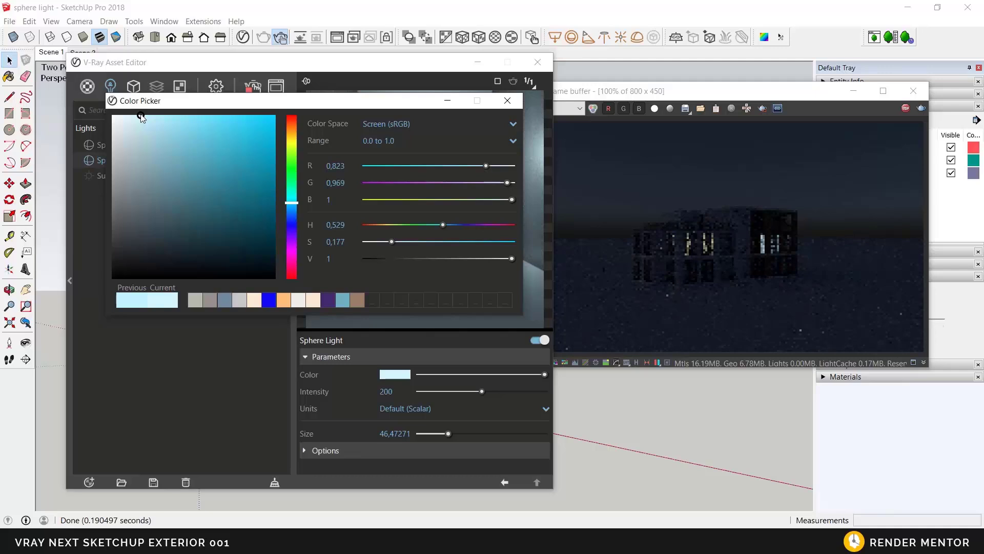
drag(142, 117, 138, 118)
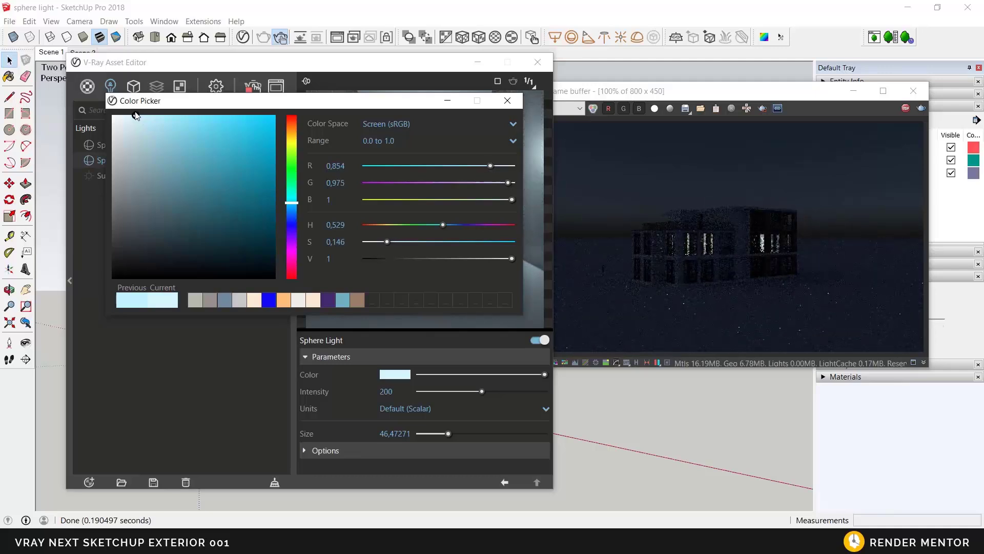
click(507, 101)
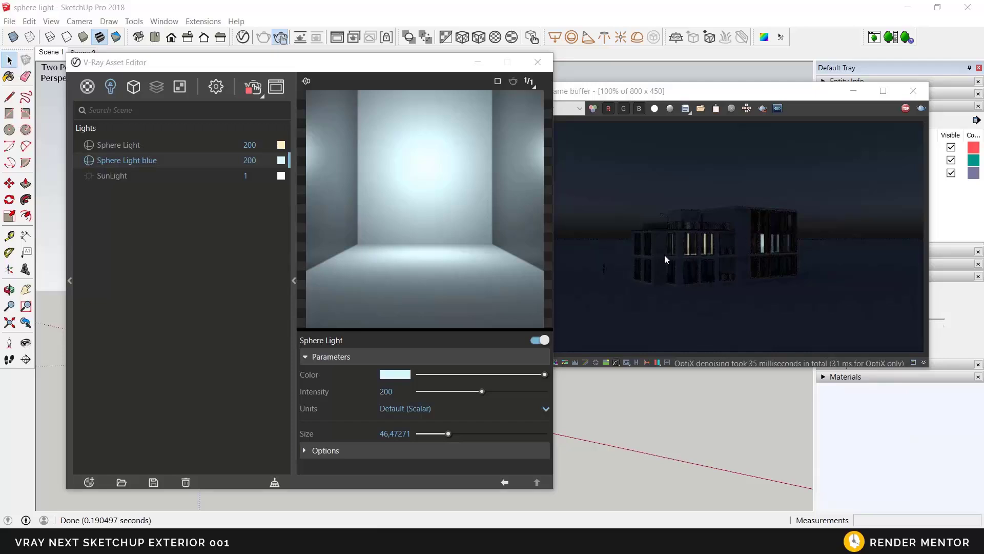
- Close the frame buffer and the V-Ray Asset Editor to return to the model
click(906, 149)
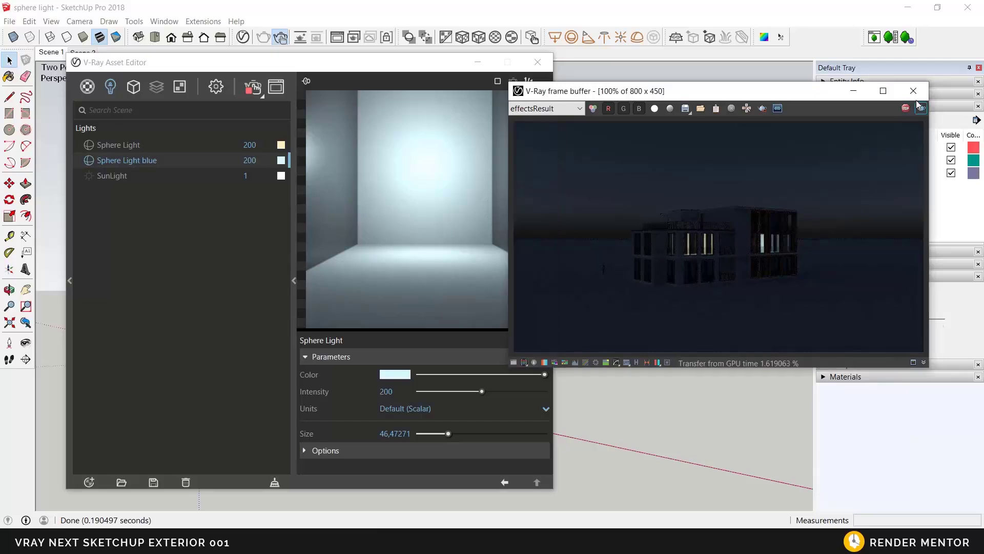
click(914, 90)
click(537, 61)
- Hide the pencere layer and select the curtains inside the building's upper floor group
scroll(402, 320, up, 3)
scroll(402, 319, up, 5)
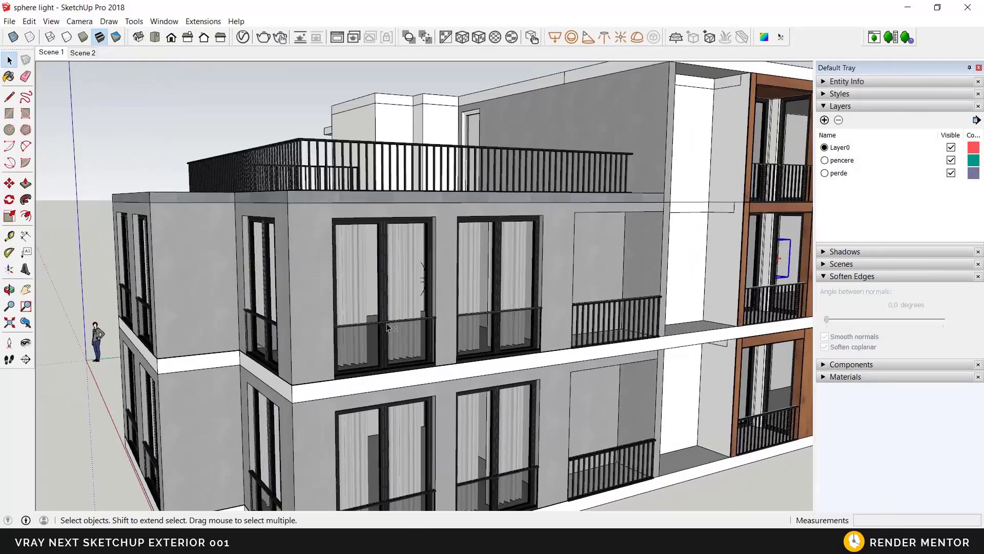
middle_drag(402, 323, 403, 264)
right_click(403, 263)
click(386, 257)
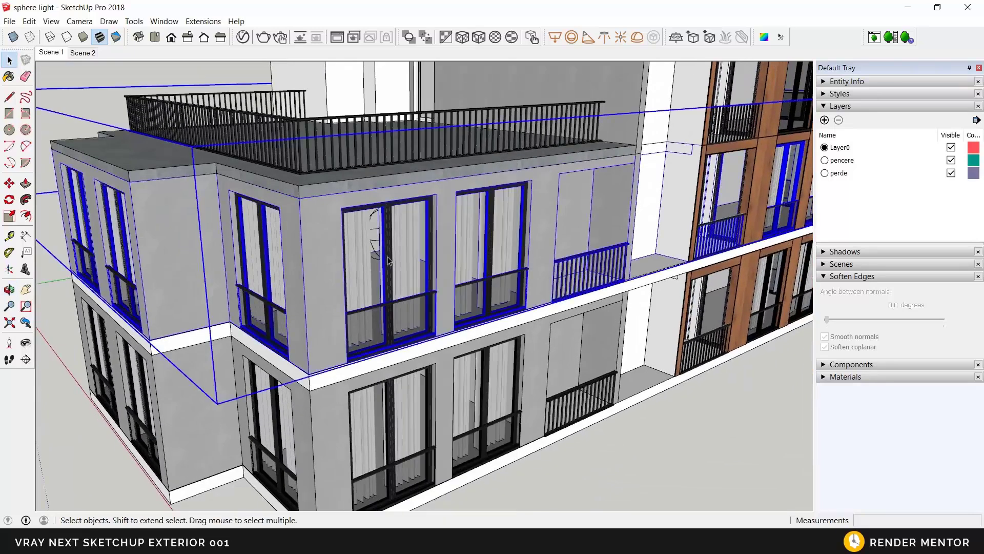
scroll(411, 262, up, 6)
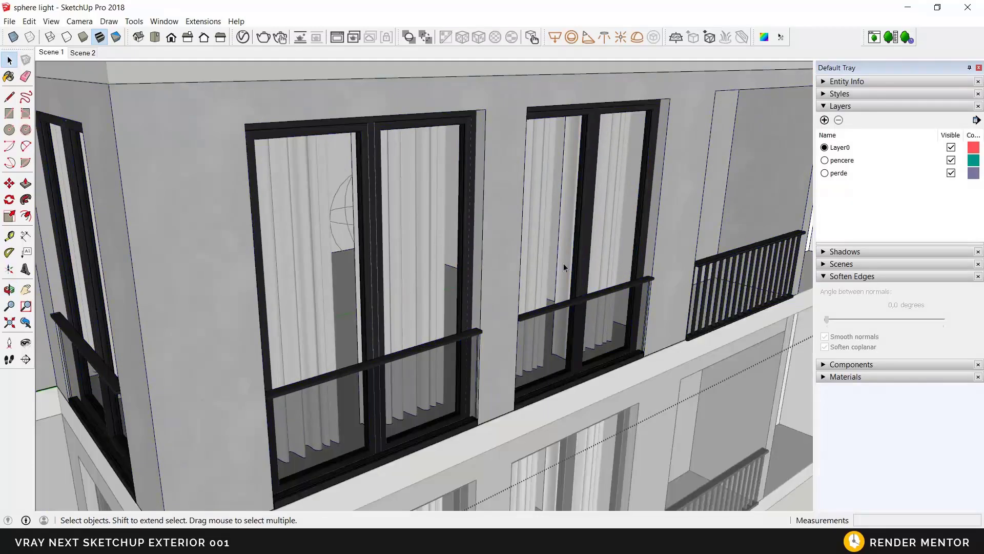
click(951, 160)
middle_drag(434, 333, 424, 363)
click(407, 334)
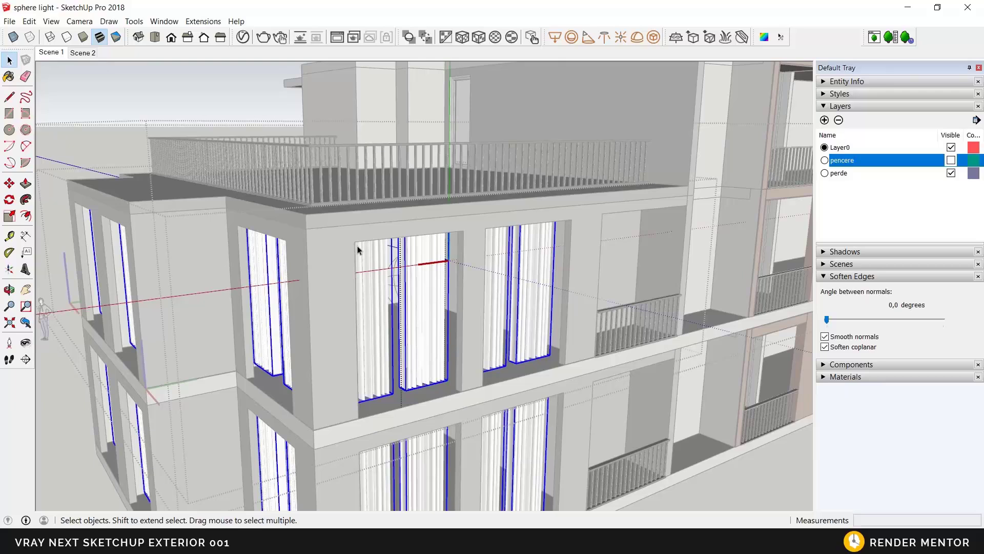
- Create a V-Ray Two Sided material in the Asset Editor's materials
click(242, 37)
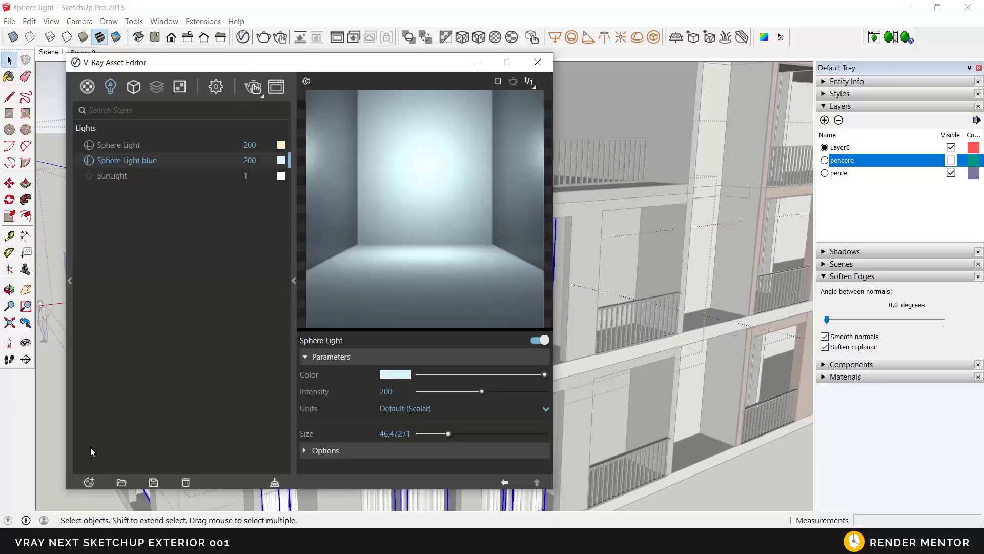
click(87, 88)
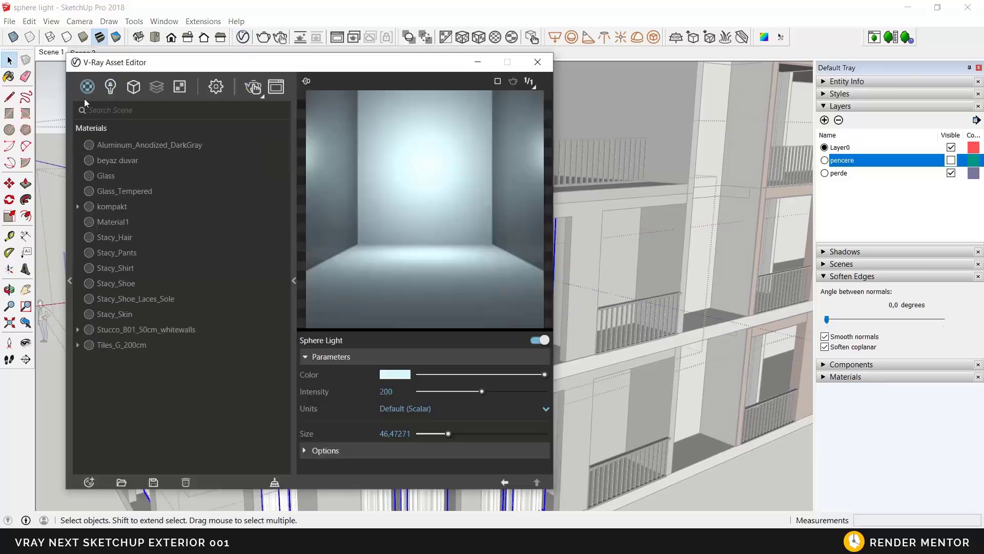
click(89, 482)
mouse_move(125, 465)
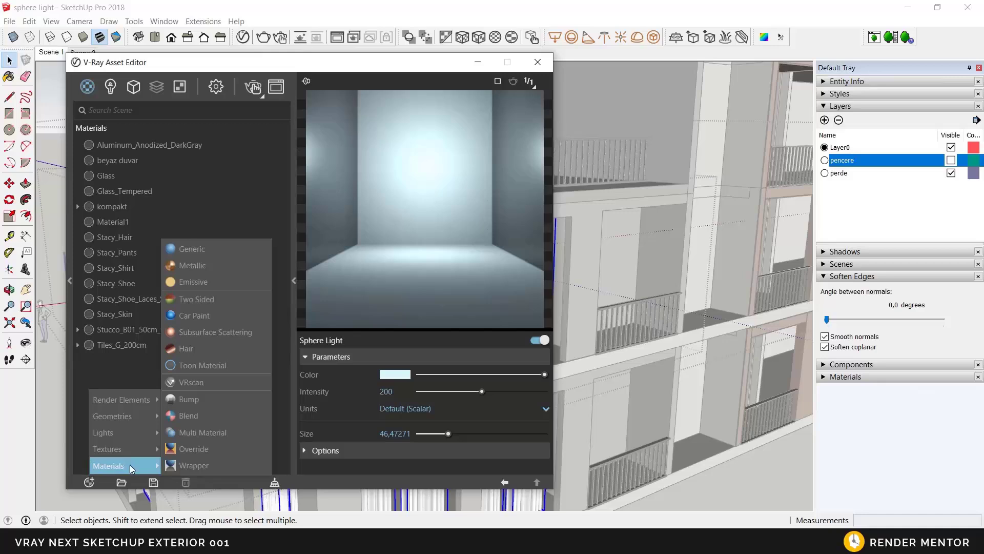
click(201, 300)
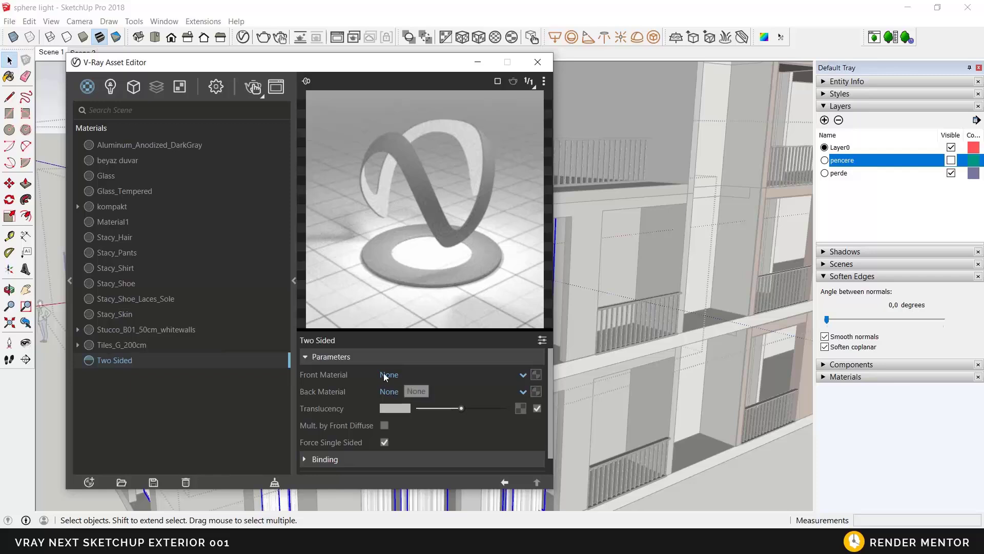
- Create a V-Ray Generic material and rename it white
click(88, 482)
mouse_move(94, 467)
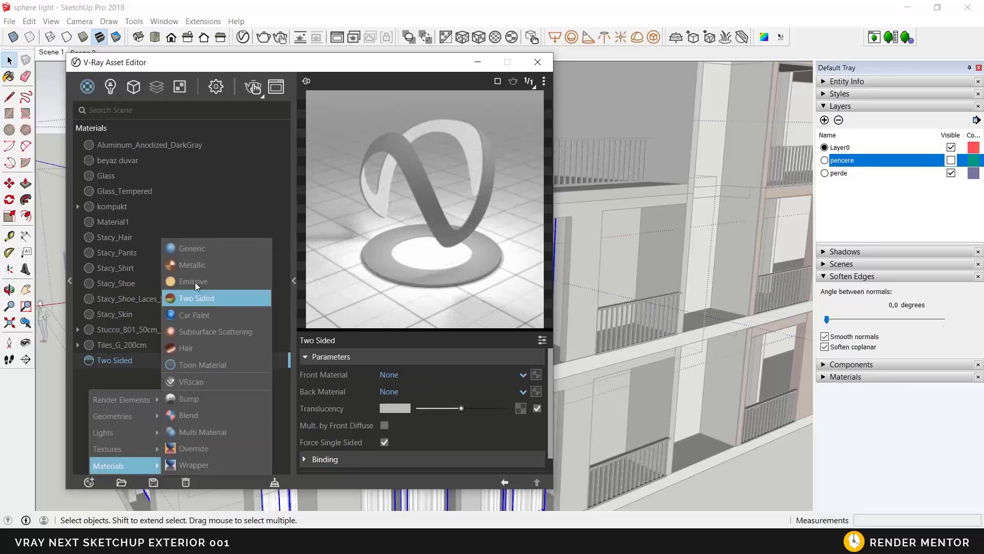
click(195, 249)
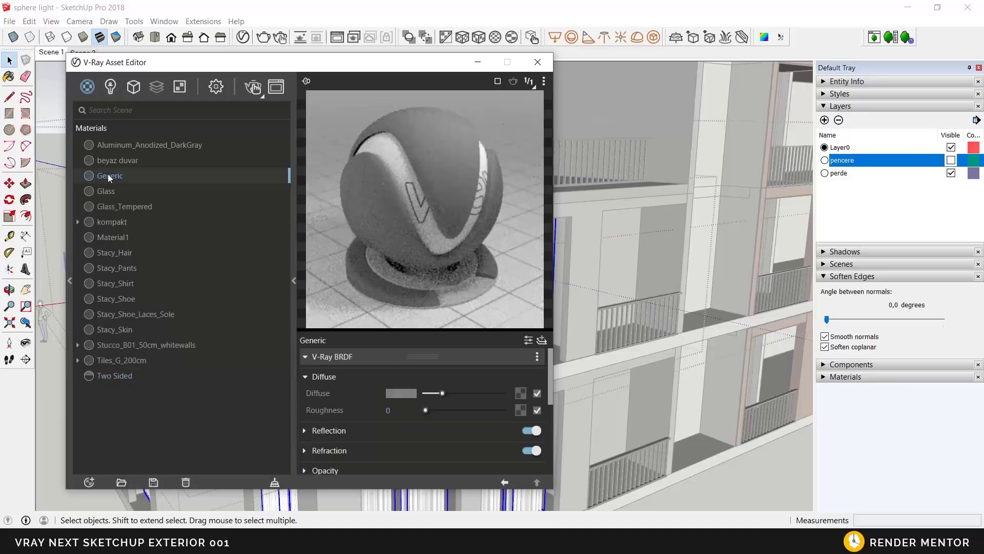
drag(136, 178, 95, 177)
text(white)
key(Return)
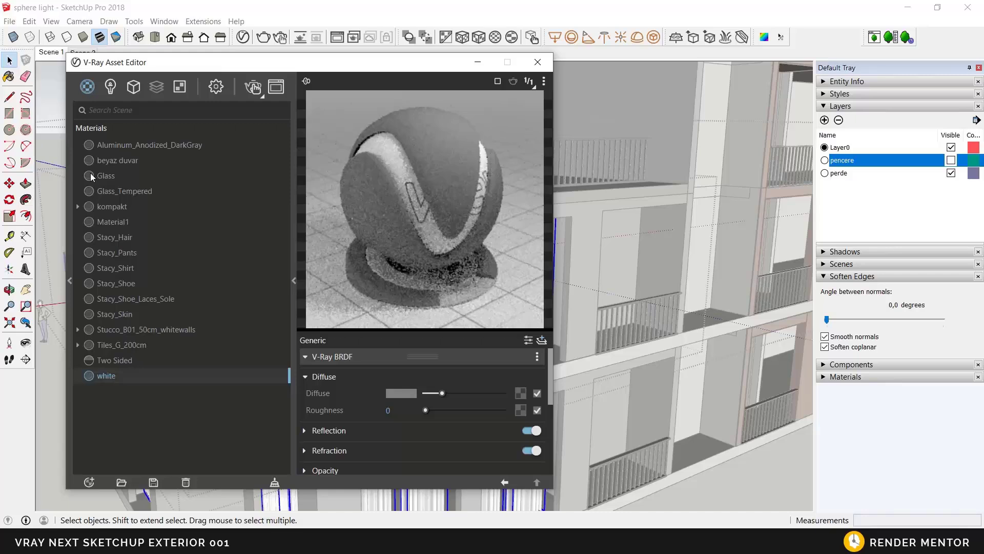
- Set the white material's diffuse color to a neutral light grey of about 213 per channel, using the 0 to 255 range
click(407, 393)
drag(254, 226, 111, 142)
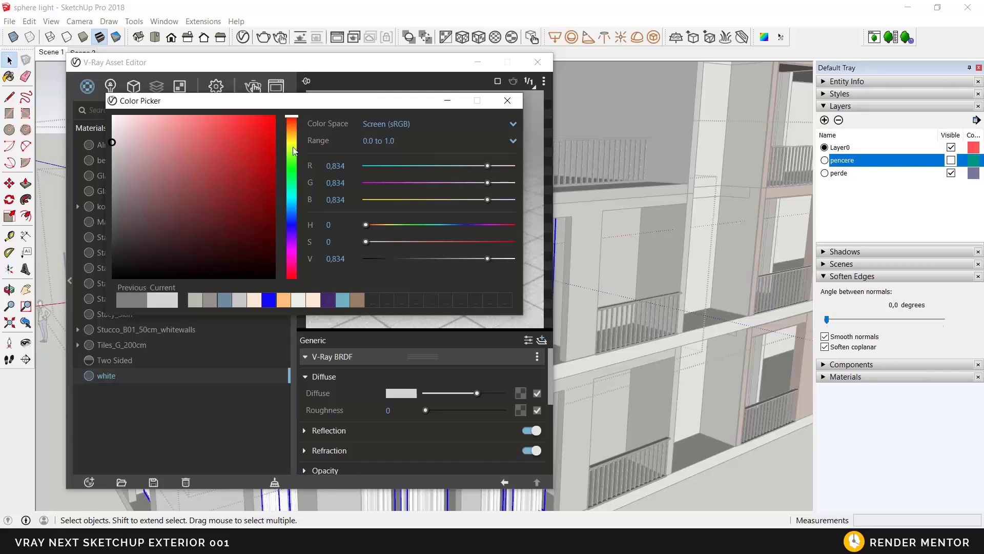
click(379, 142)
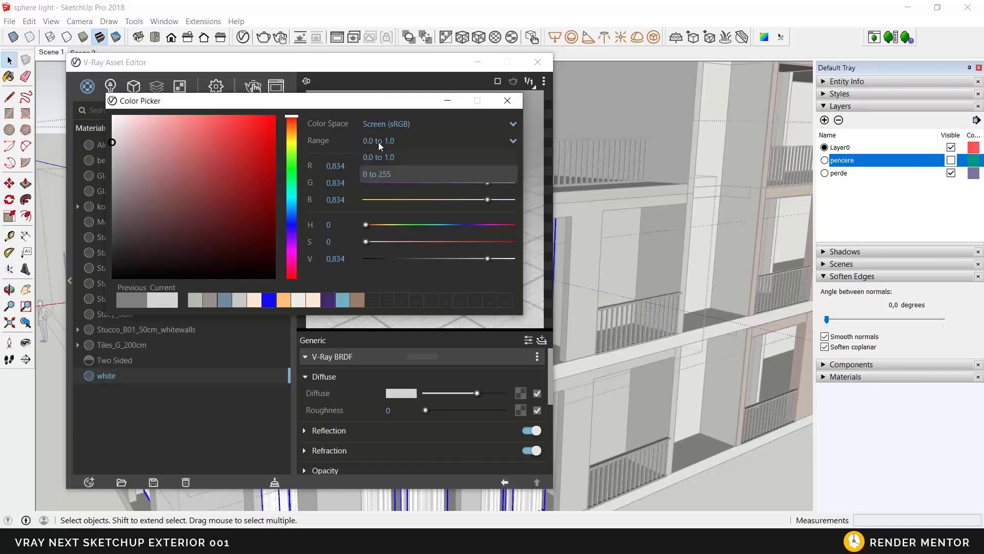
click(380, 173)
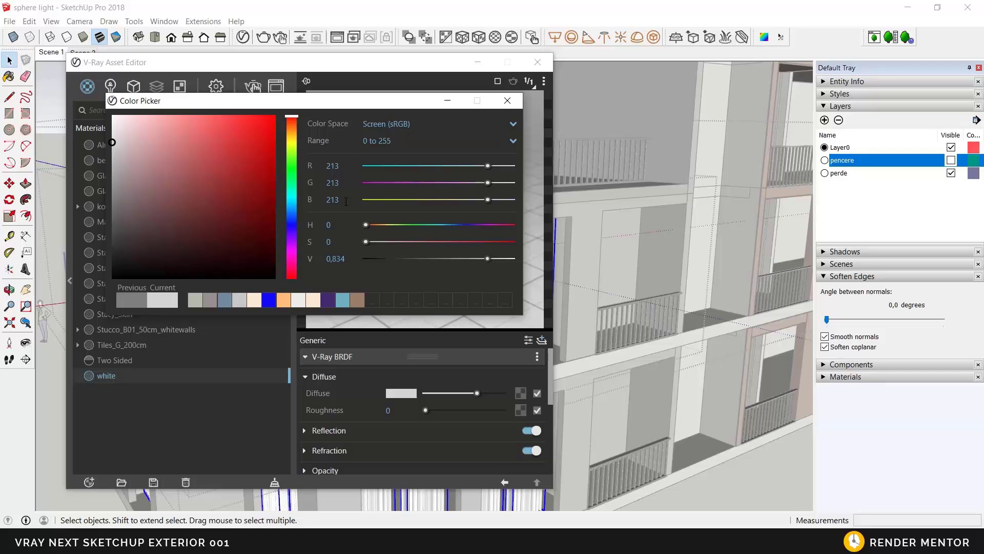
click(111, 141)
click(507, 101)
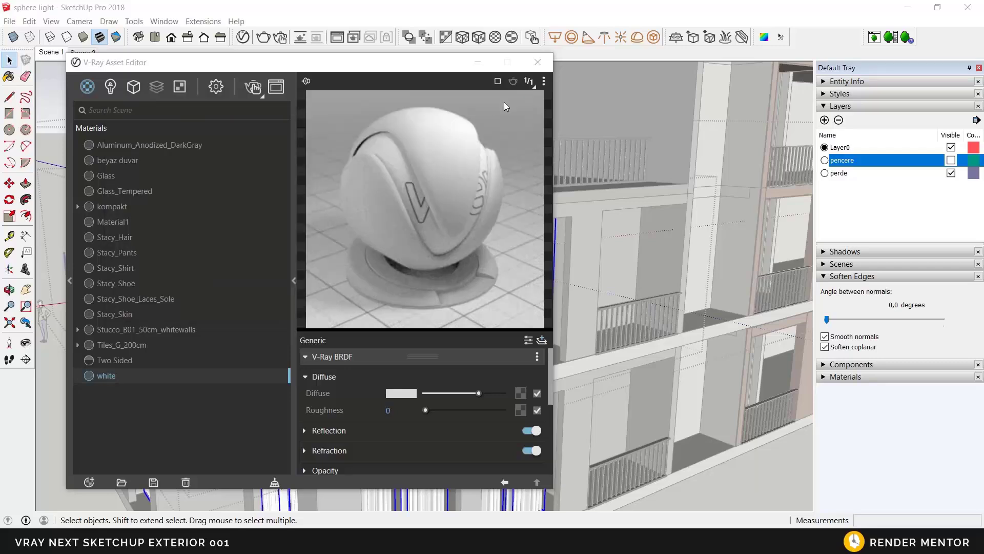
- Assign white as the Two Sided material's front material, enable Mult. by Front Diffuse, and close the Asset Editor
click(118, 359)
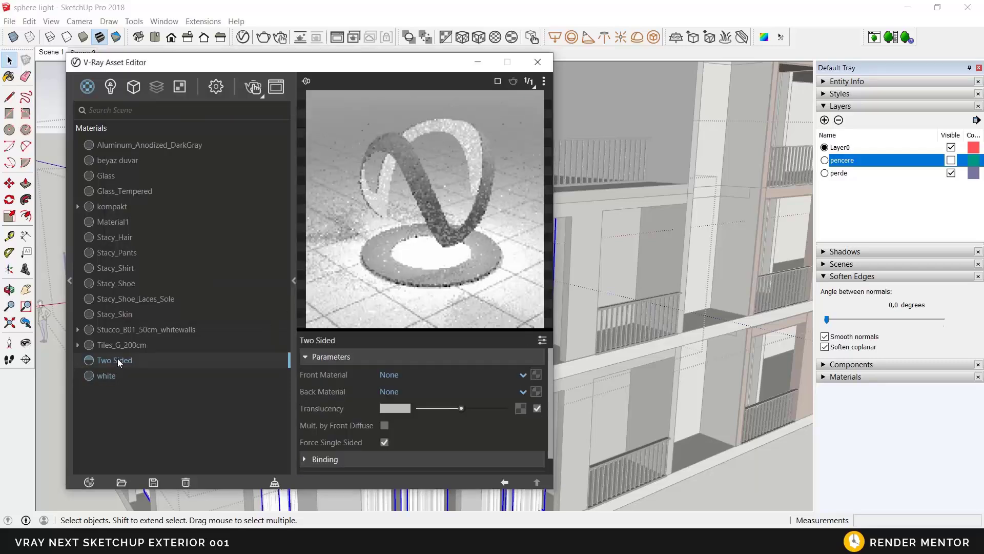
click(384, 378)
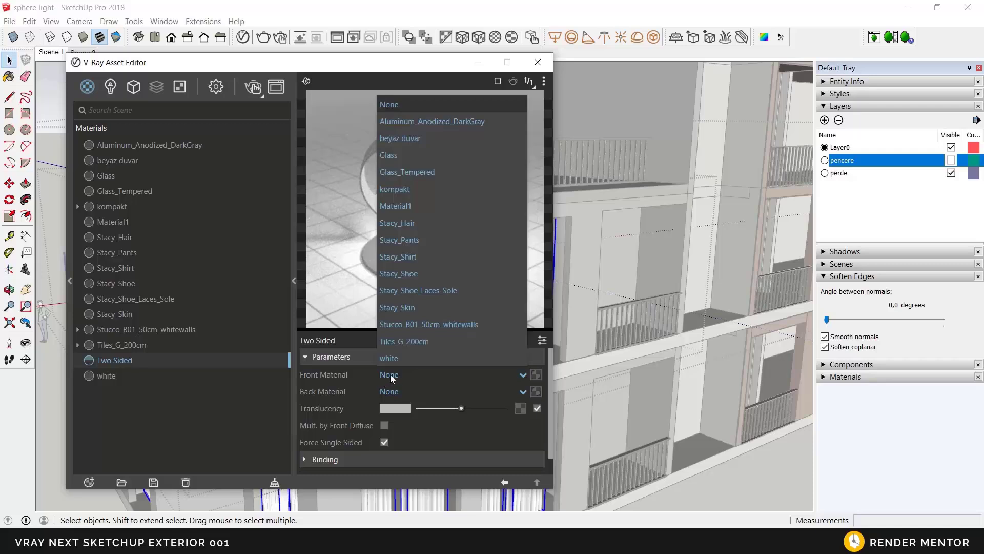
click(402, 361)
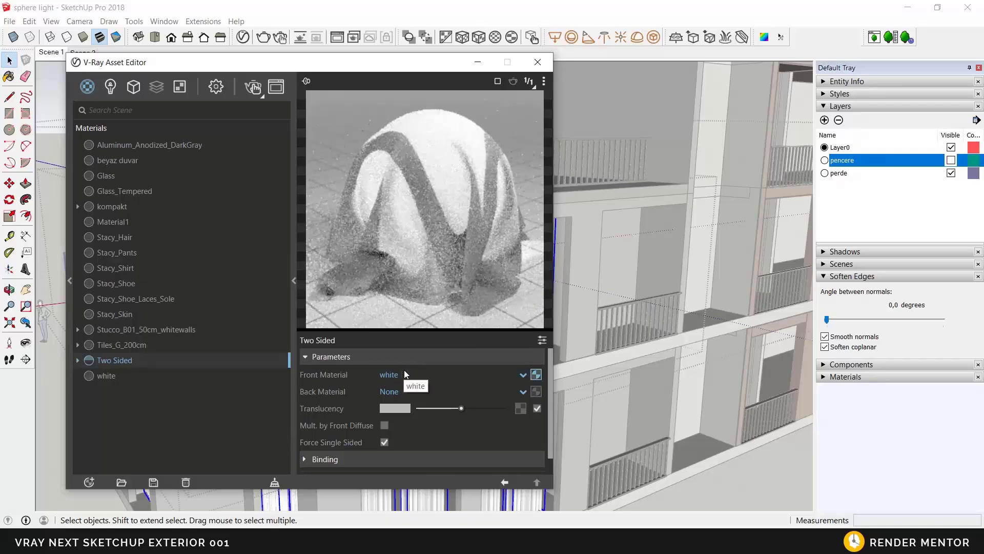
click(385, 425)
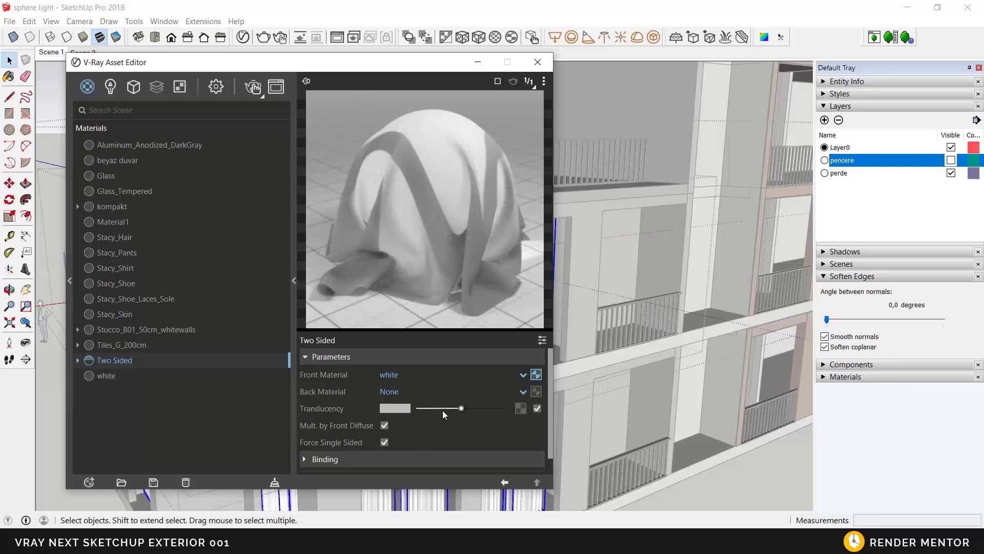
click(546, 64)
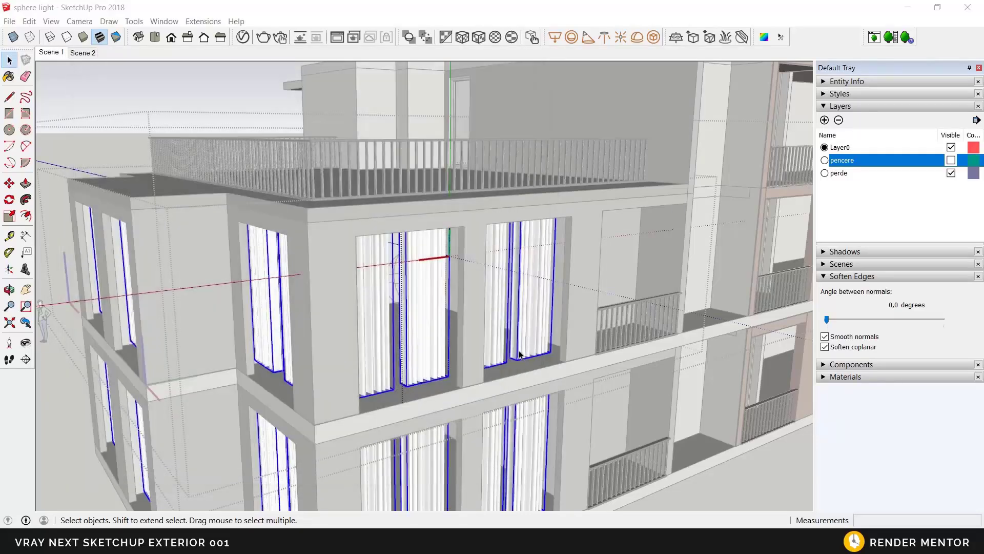
- Apply the Two Sided material to the selected curtains and close the Asset Editor to check them in the model
scroll(440, 352, up, 6)
scroll(406, 331, up, 2)
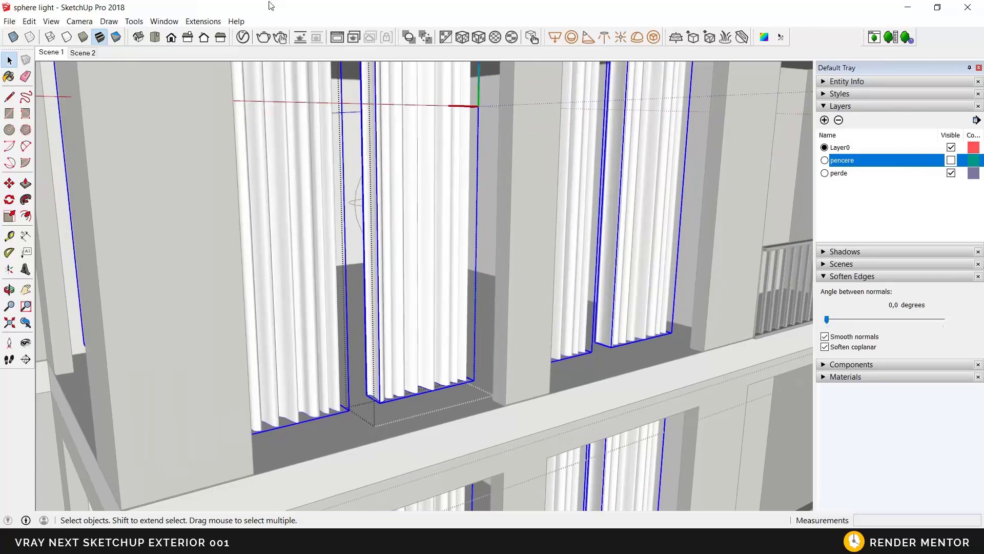
click(243, 37)
right_click(130, 363)
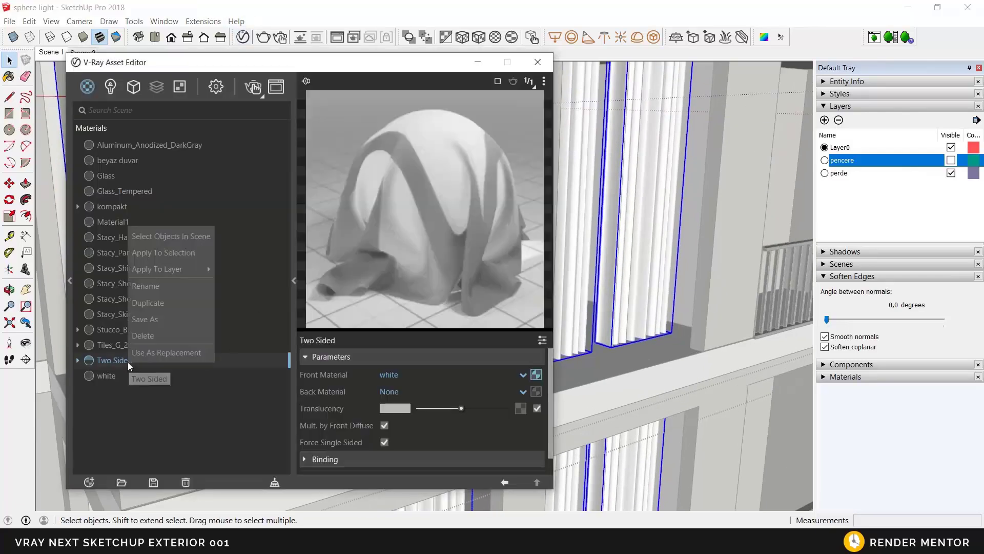
click(163, 253)
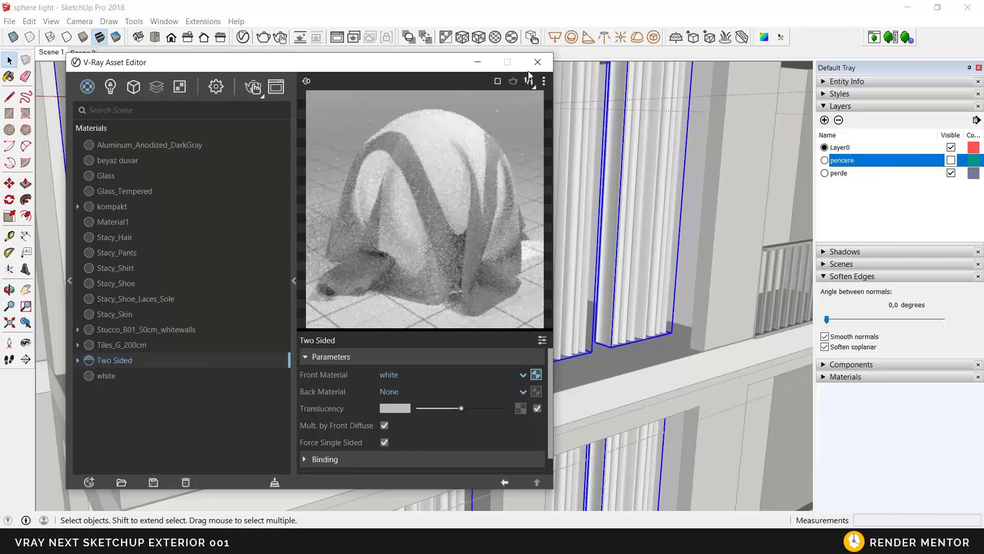
click(537, 63)
scroll(479, 340, up, 4)
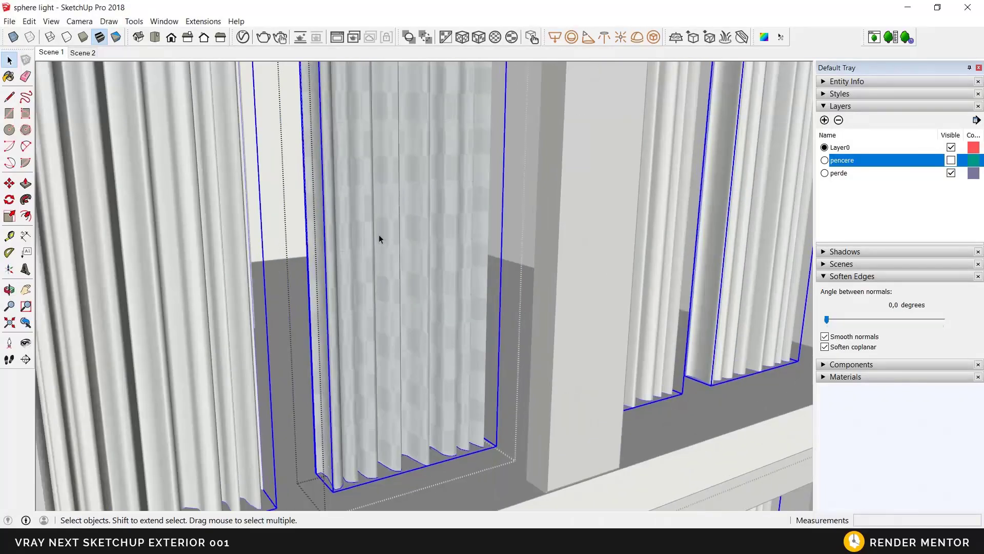
scroll(420, 284, down, 5)
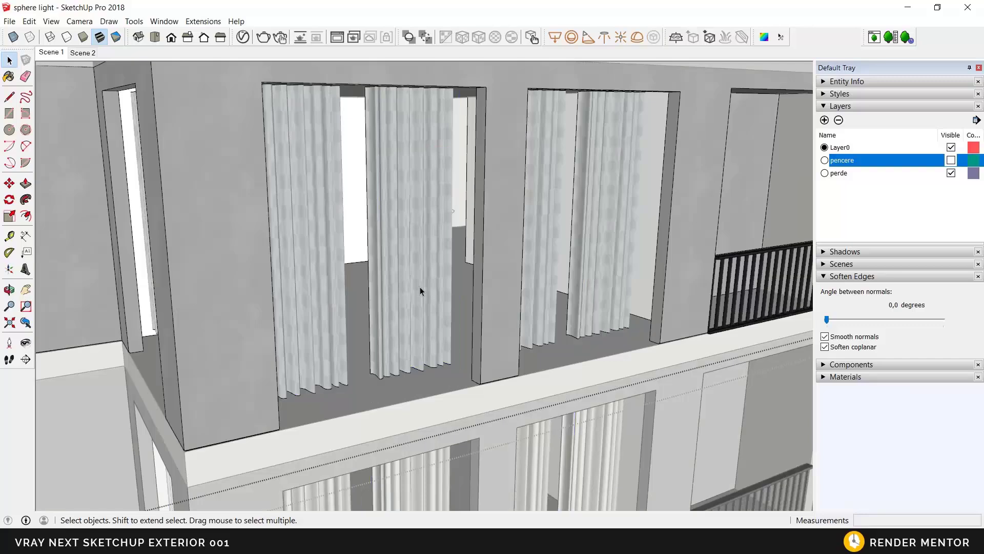
- Restart the interactive render from Scene 1 and frame the curtained, lit windows more closely
click(51, 52)
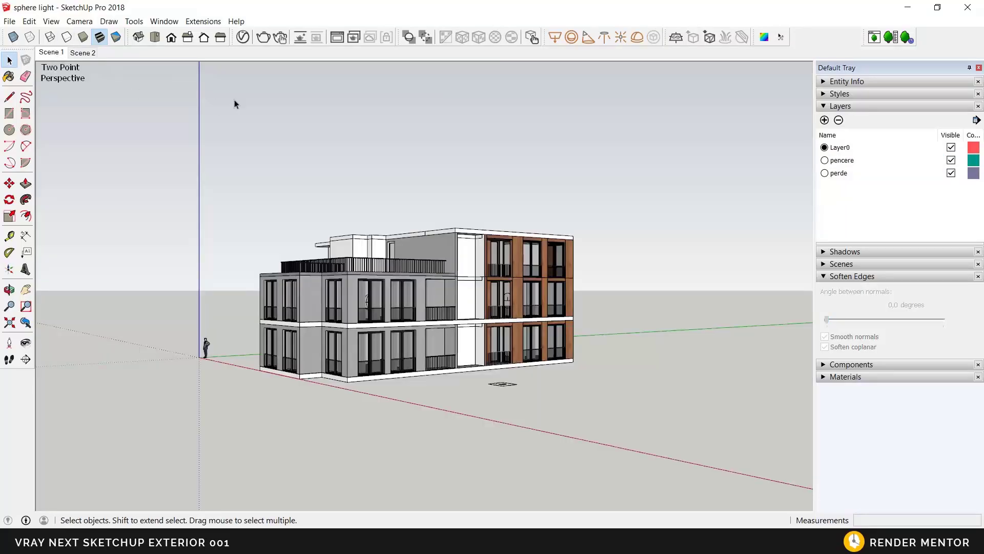
click(337, 38)
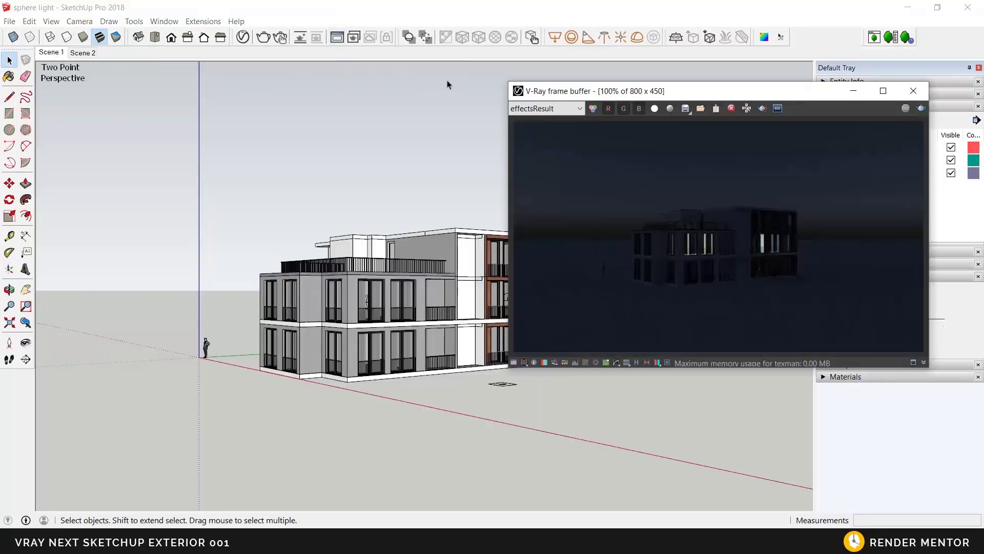
mouse_move(596, 91)
mouse_down()
mouse_move(465, 141)
mouse_move(600, 106)
mouse_up()
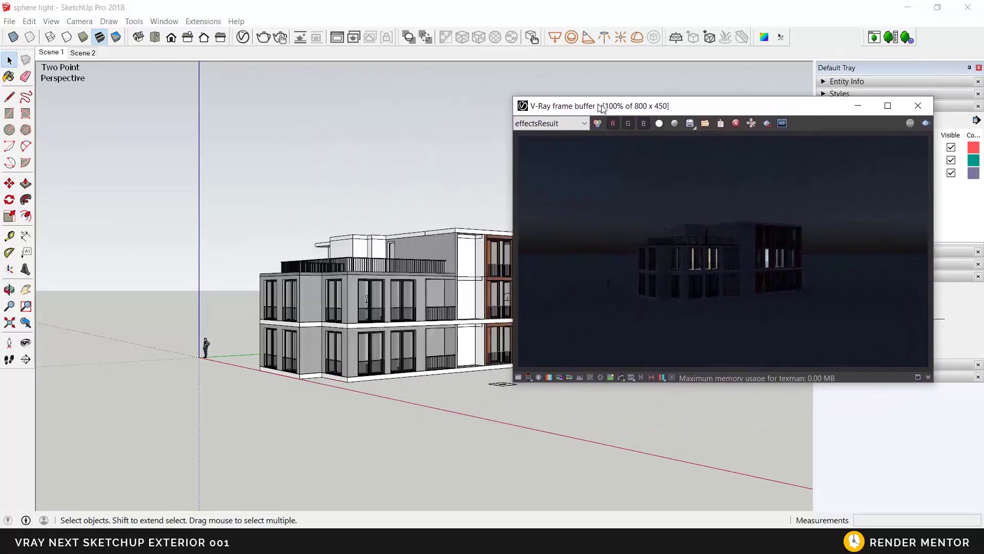
click(926, 124)
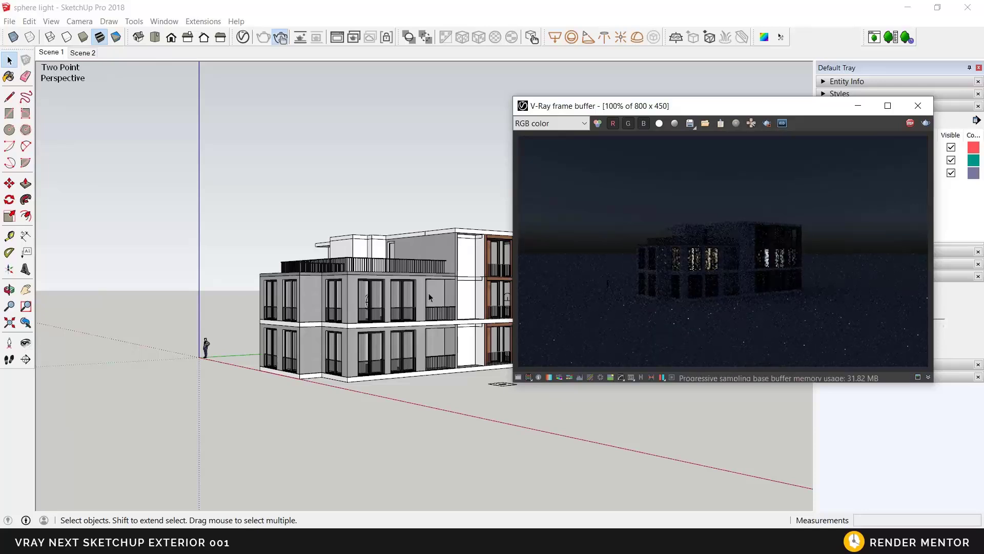
scroll(376, 306, up, 5)
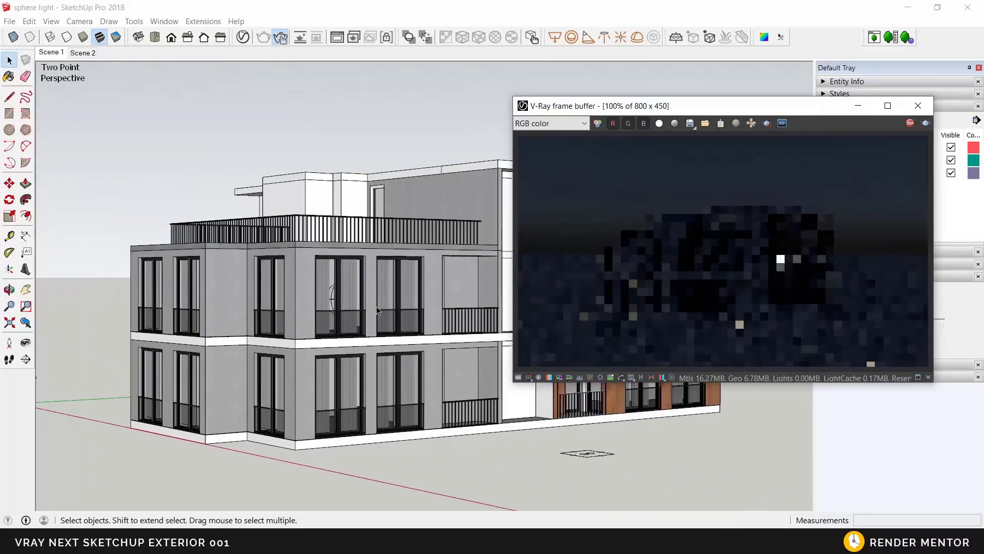
scroll(376, 310, up, 4)
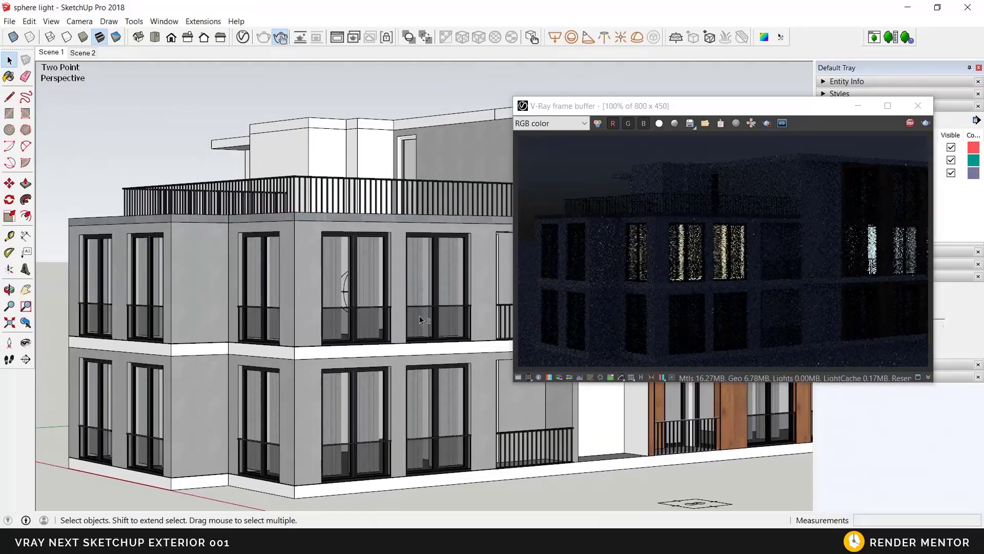
shift+middle_drag(415, 320, 319, 315)
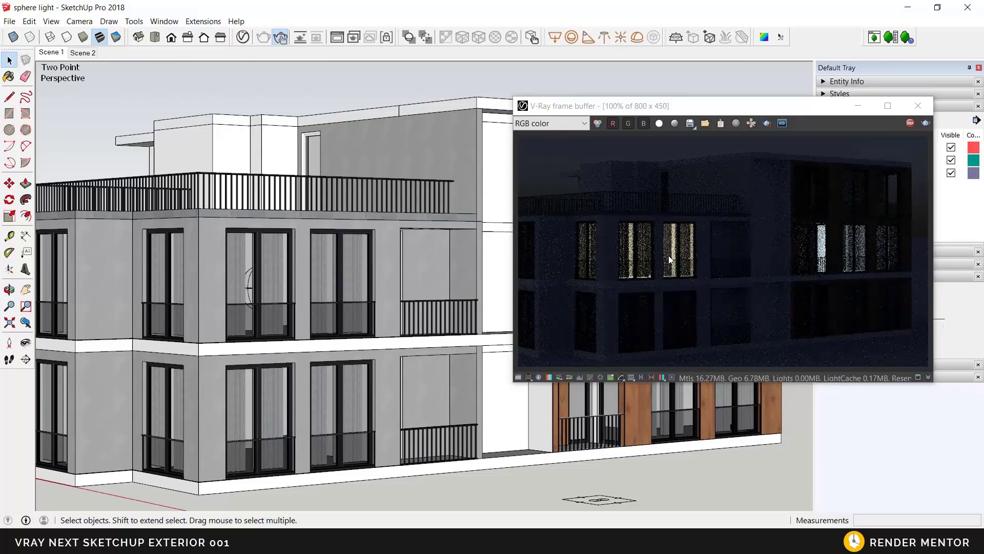
- Lower the Two Sided material's translucency to a near-black grey while the interactive render runs
click(248, 34)
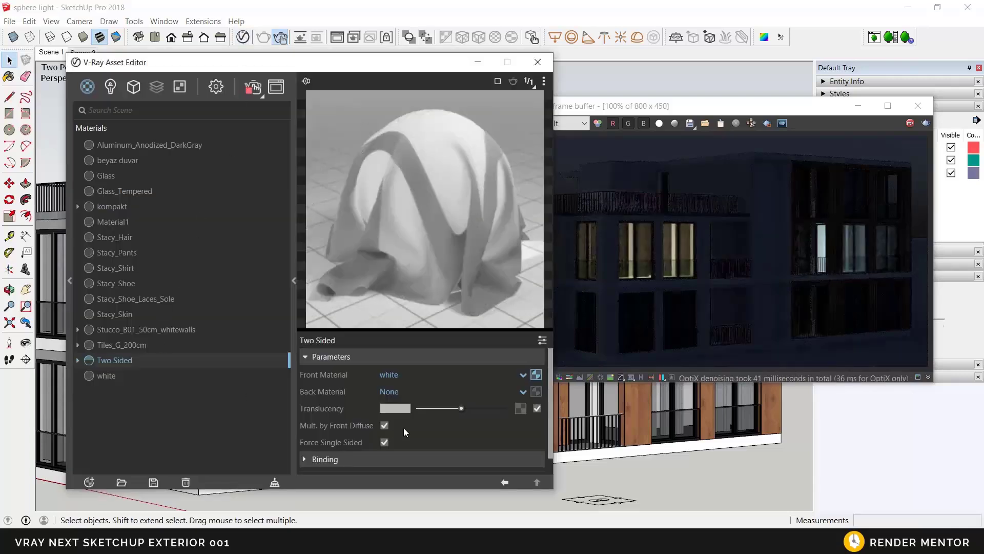
drag(463, 409, 430, 411)
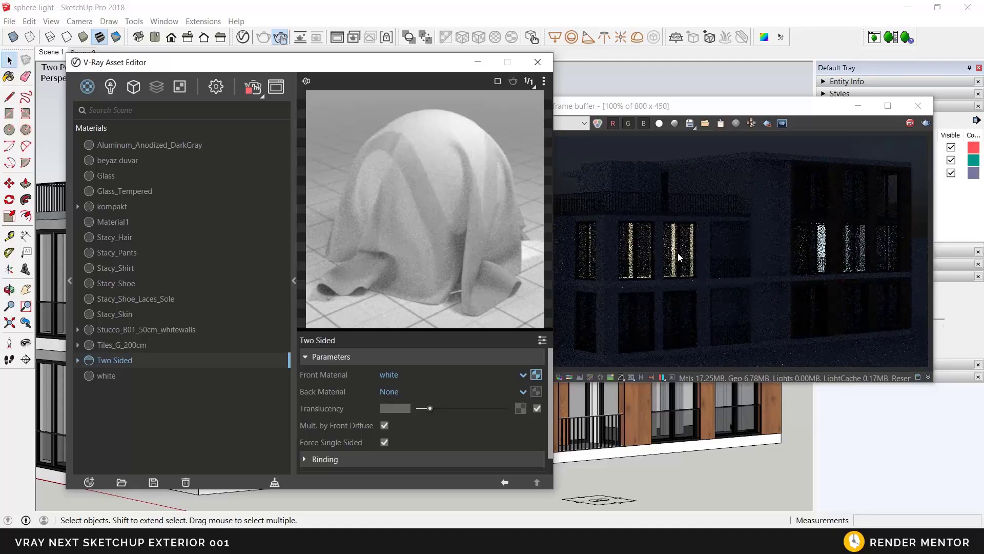
drag(428, 411, 423, 411)
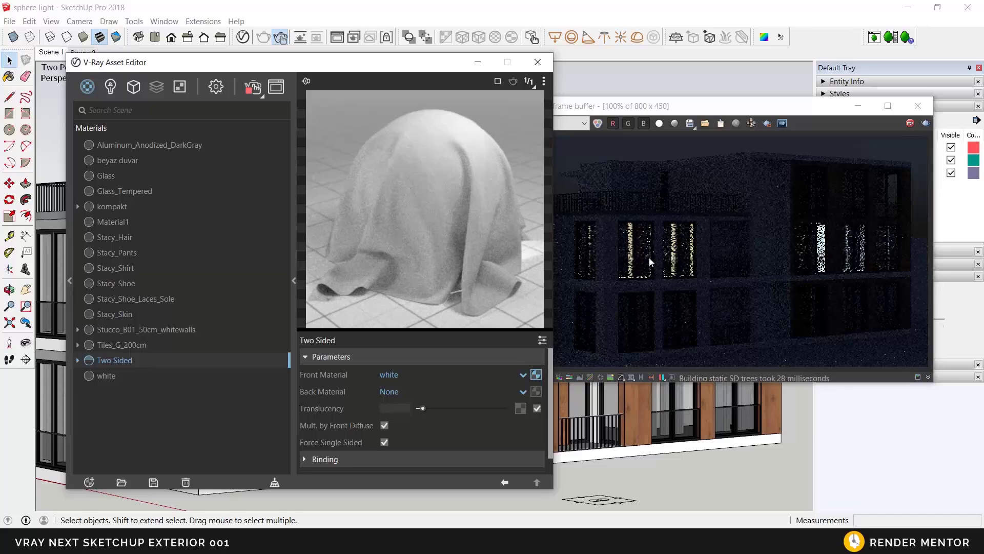
- Raise the Two Sided material's translucency to a near-white grey, stop the interactive render and close the frame buffer and Asset Editor
drag(423, 408, 484, 409)
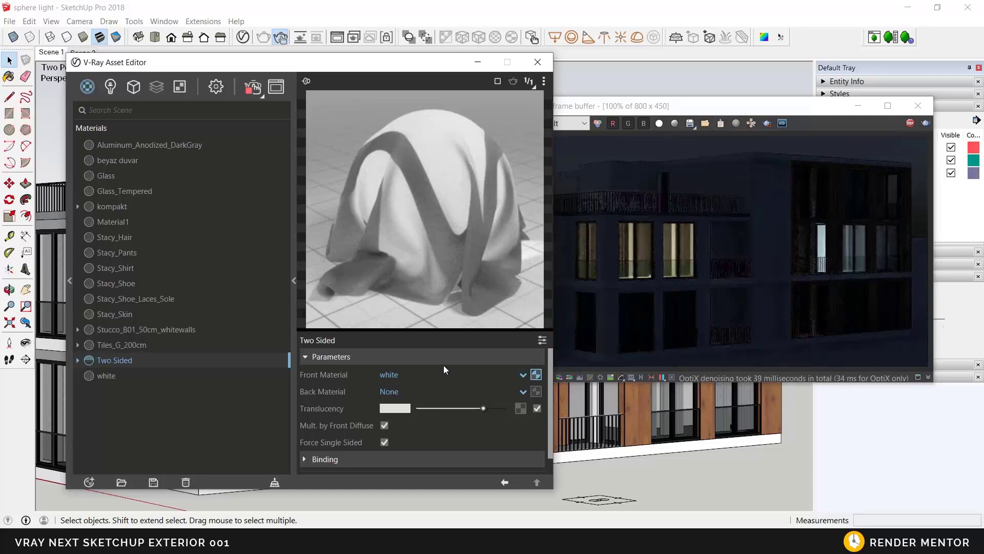
click(909, 127)
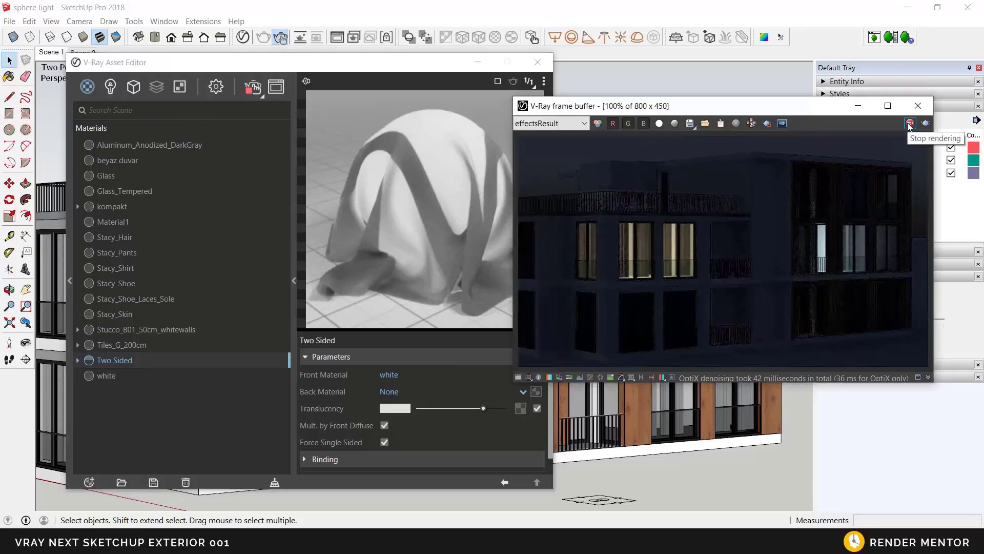
click(919, 106)
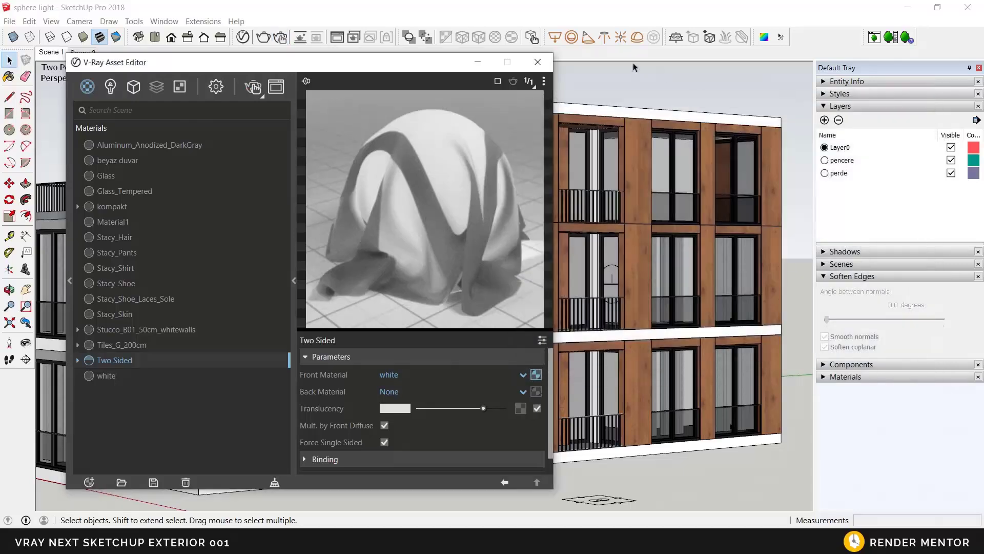
click(533, 64)
- From Scene 2, copy the warm sphere light in the grey block's upper room straight down into the ground-floor room
middle_drag(501, 368, 479, 318)
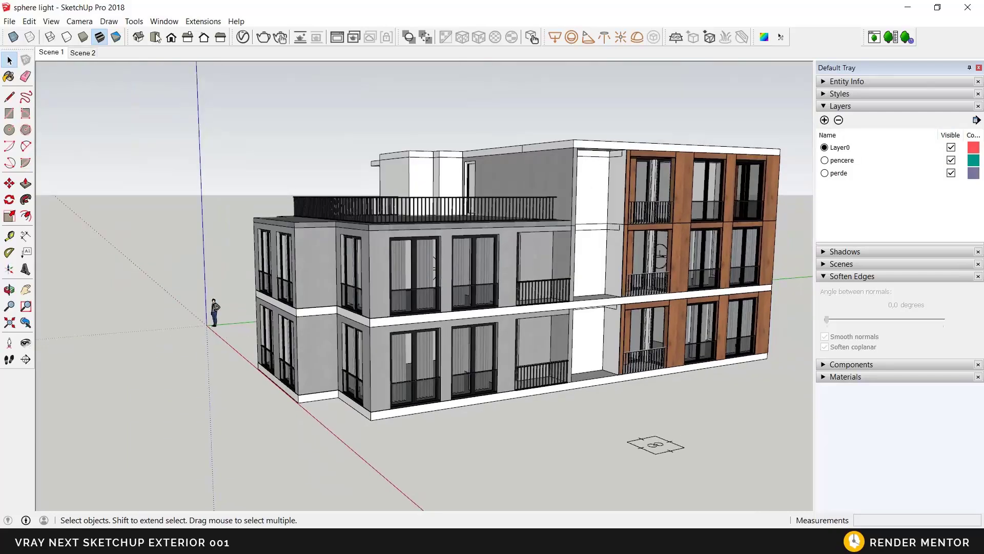
click(83, 53)
scroll(338, 306, up, 5)
click(338, 305)
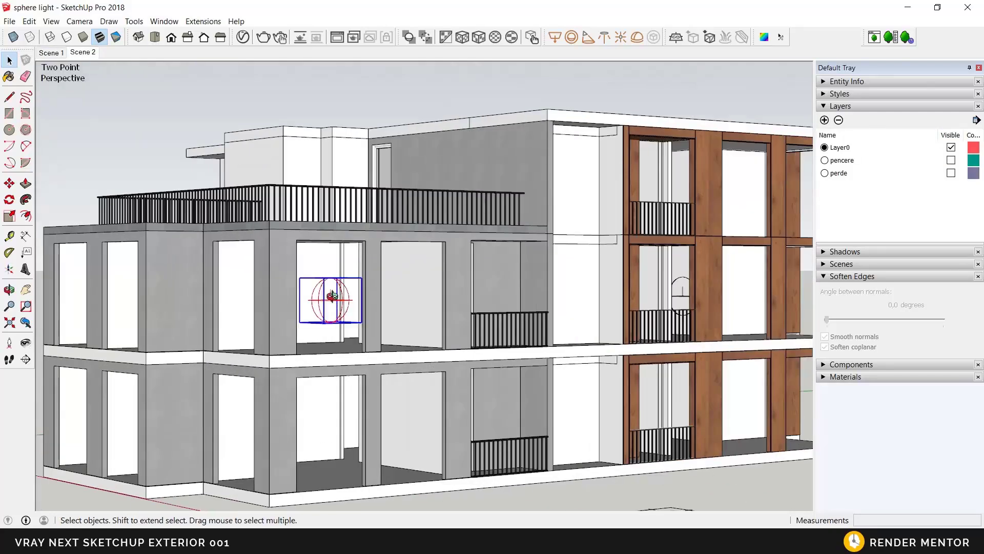
middle_drag(339, 302, 359, 288)
click(9, 183)
scroll(323, 236, up, 5)
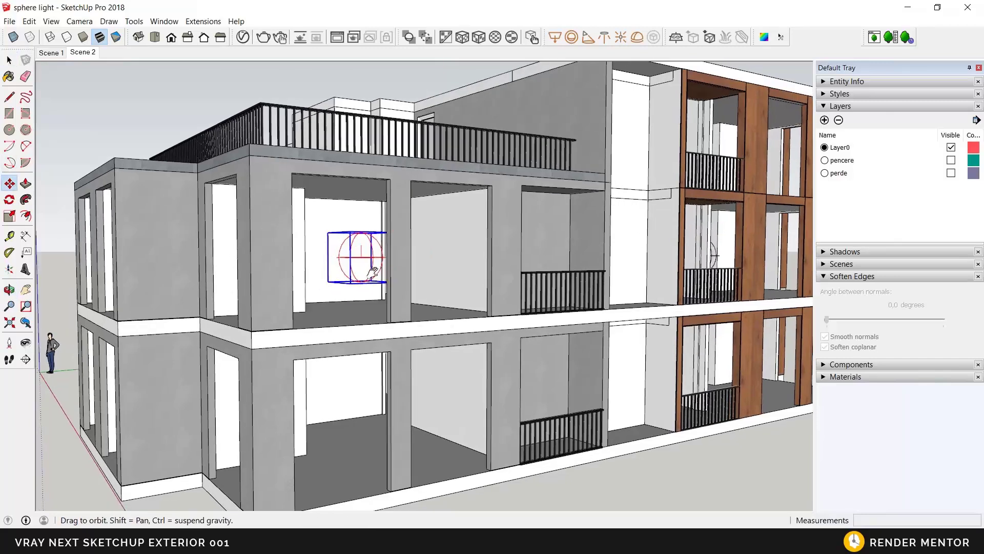
click(324, 224)
key(ctrl)
shift+middle_drag(323, 264, 319, 154)
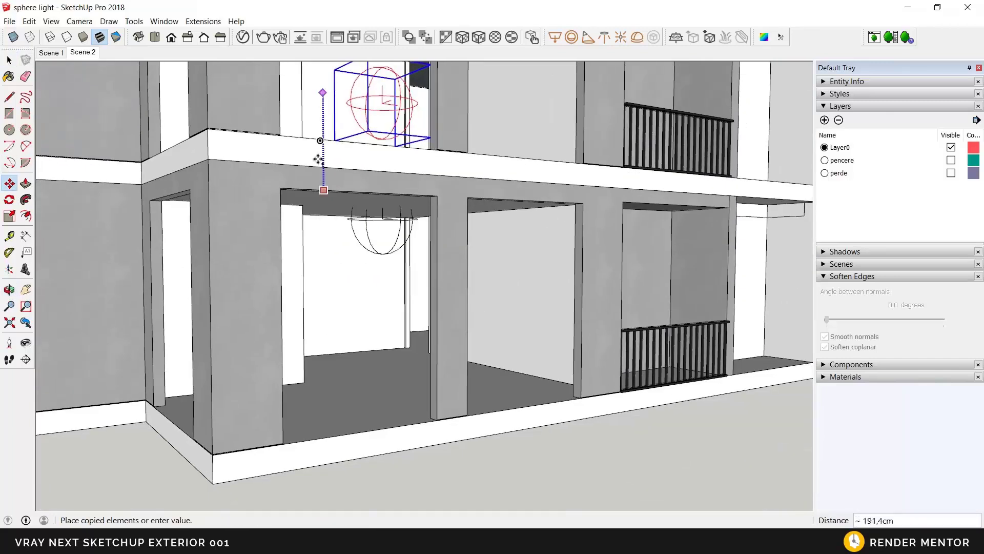
click(325, 259)
key(space)
- Copy the blue sphere light in the wood-clad block's middle-floor room straight up into the top-floor room
scroll(336, 259, down, 5)
middle_drag(487, 272, 426, 277)
scroll(610, 189, up, 3)
shift+middle_drag(610, 205, 496, 260)
scroll(496, 261, up, 2)
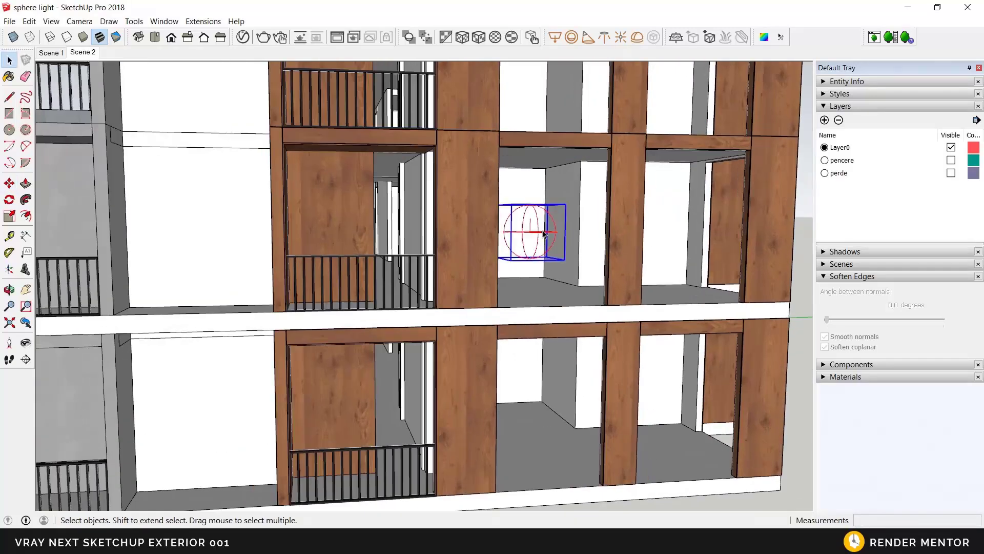
click(523, 237)
scroll(518, 241, up, 3)
key(m)
middle_drag(503, 195, 498, 202)
key(ctrl)
click(496, 192)
shift+middle_drag(490, 109, 472, 211)
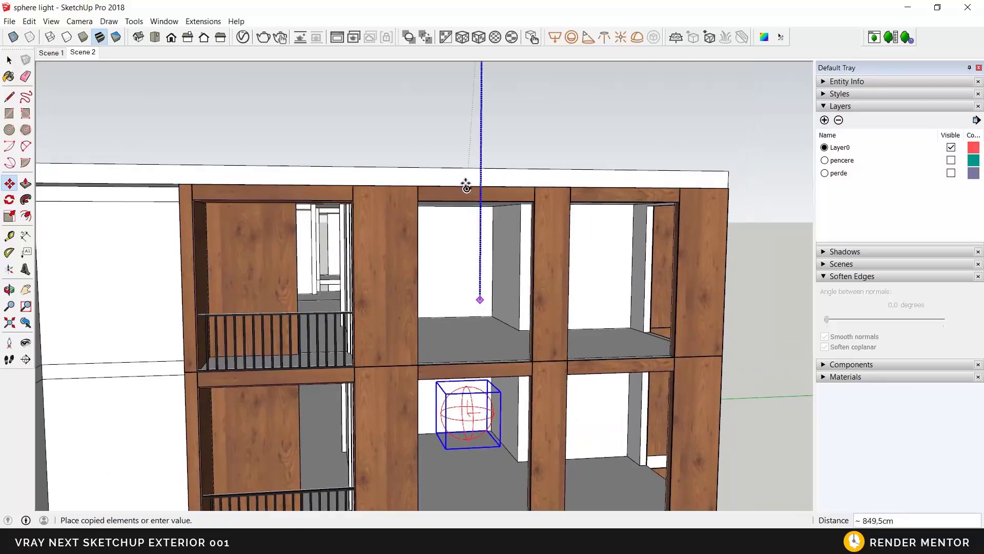
click(444, 162)
key(space)
- Make the ground-floor sphere light in the grey block a unique component
scroll(513, 229, down, 4)
middle_drag(487, 261, 505, 249)
shift+middle_drag(268, 315, 460, 209)
scroll(357, 311, up, 3)
right_click(356, 310)
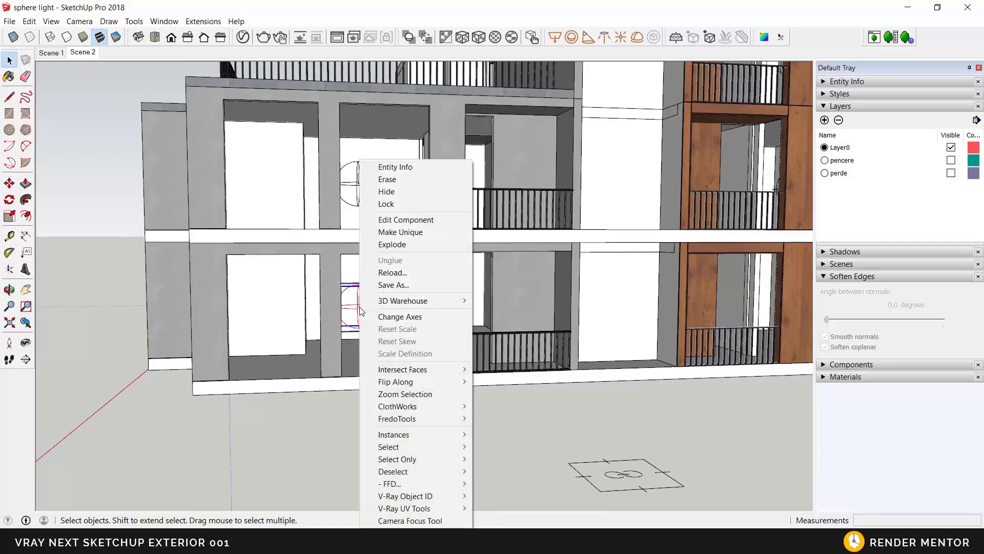
mouse_move(459, 384)
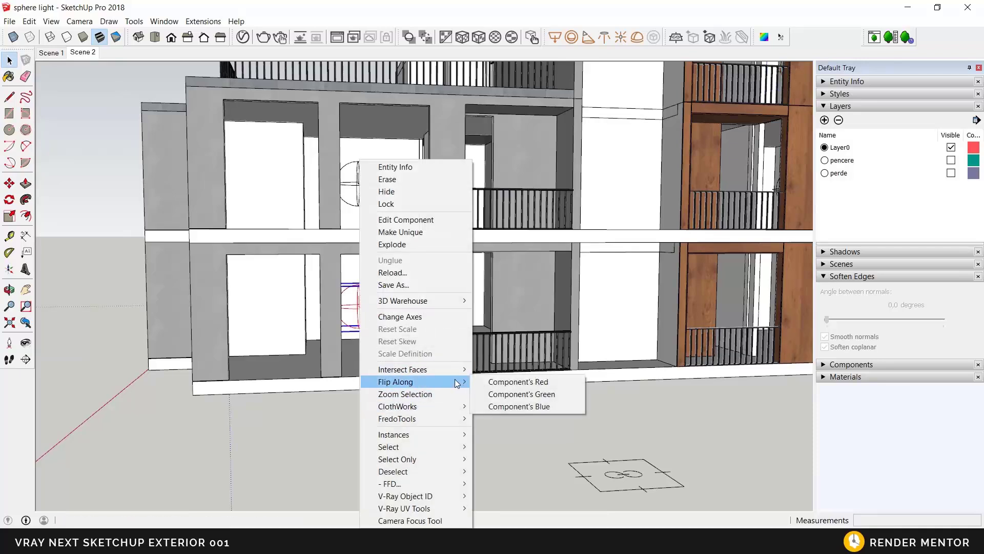
click(400, 232)
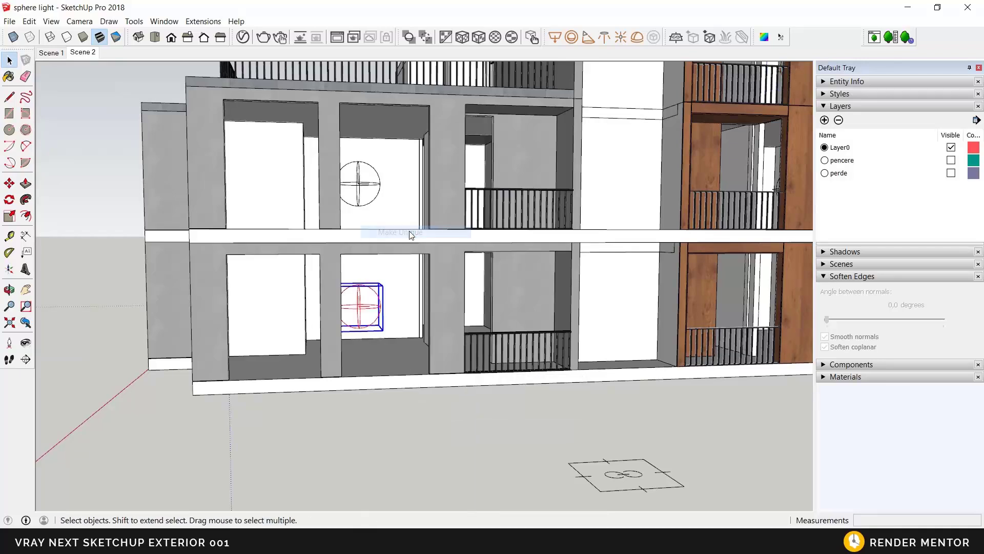
- Rename the new Sphere Light#1 asset as Sphere Light warm in the V-Ray Asset Editor
click(242, 37)
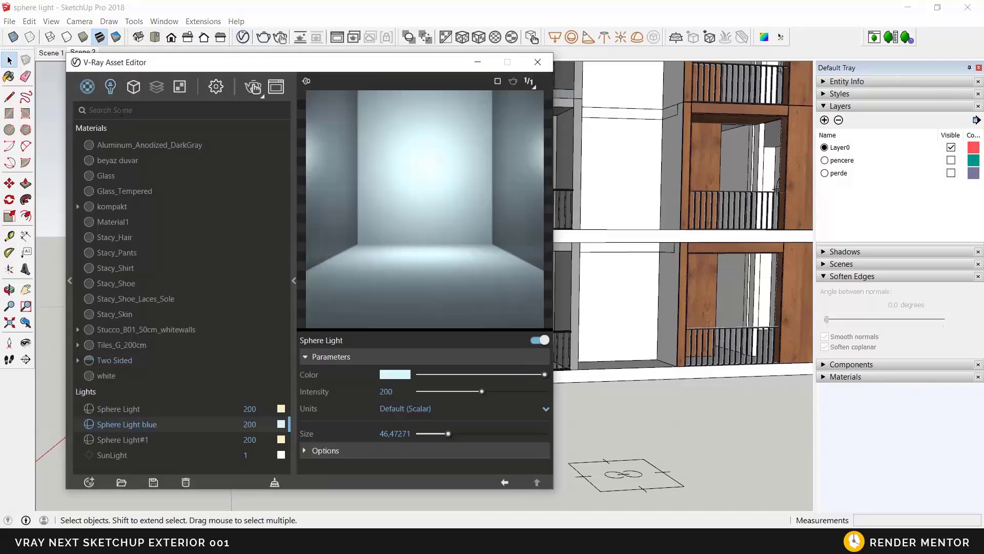
click(110, 87)
click(131, 177)
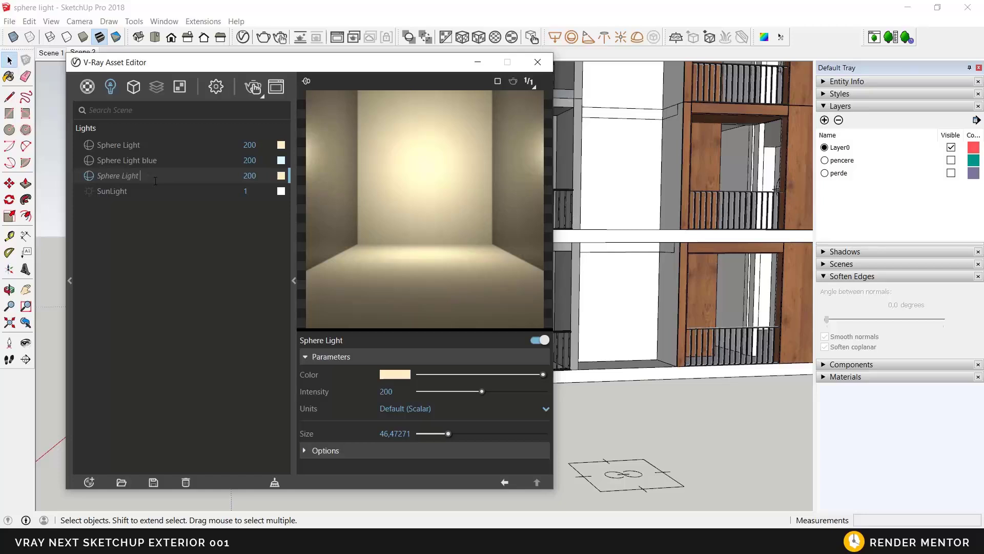
key(Return)
- Set Sphere Light warm's color to orange, about RGB 255, 197, 104, and close the Asset Editor
click(281, 176)
drag(216, 132, 222, 117)
mouse_move(304, 108)
mouse_down()
mouse_move(368, 149)
mouse_move(357, 176)
mouse_up()
drag(287, 156, 275, 156)
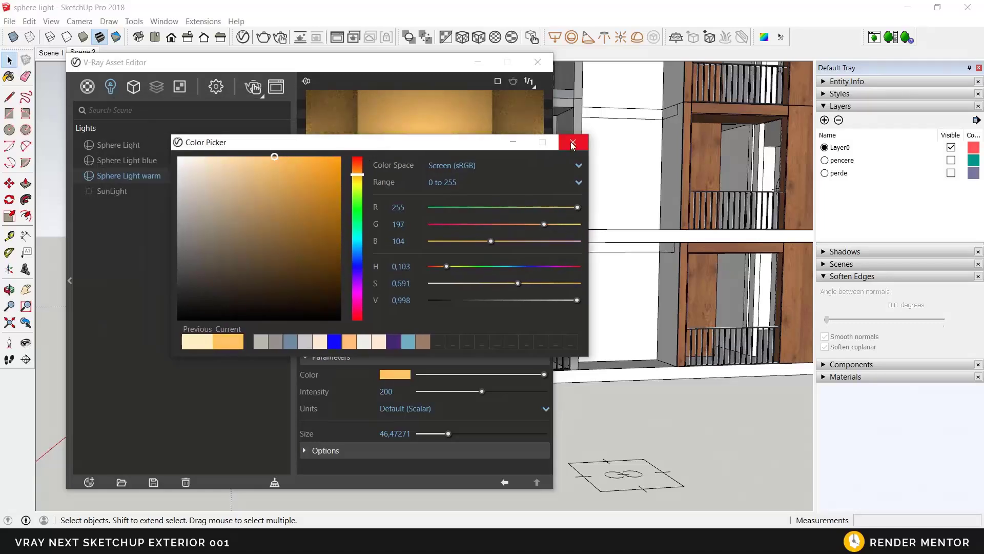
click(573, 144)
click(538, 62)
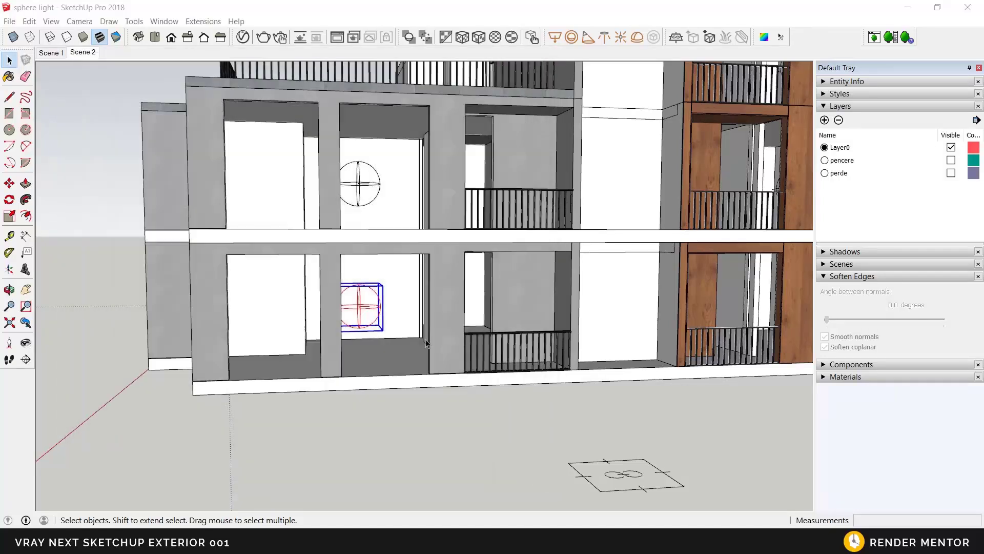
- Make the top-floor sphere light in the wood-clad block a unique component
shift+middle_drag(710, 225, 471, 326)
scroll(472, 327, down, 5)
shift+middle_drag(518, 300, 473, 336)
scroll(472, 336, up, 5)
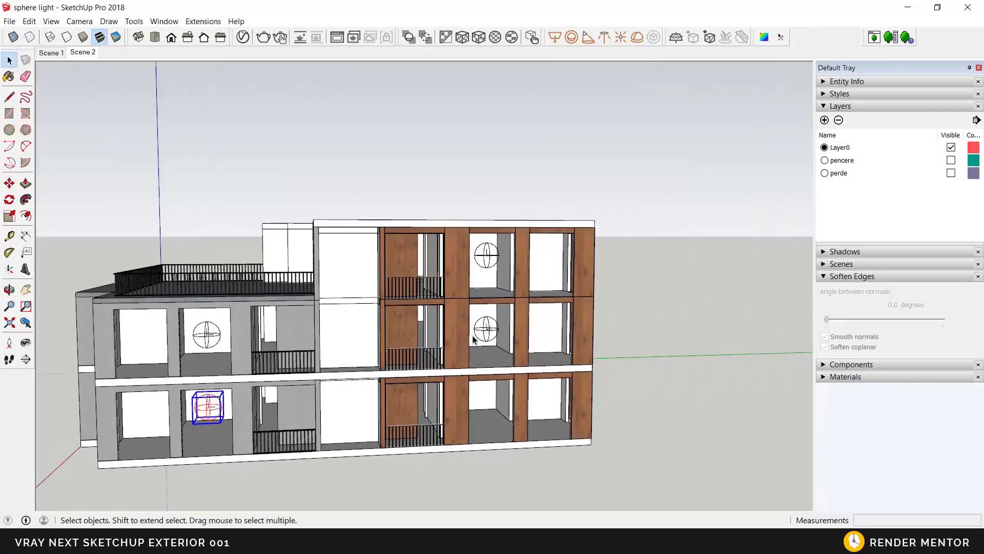
click(500, 213)
right_click(500, 211)
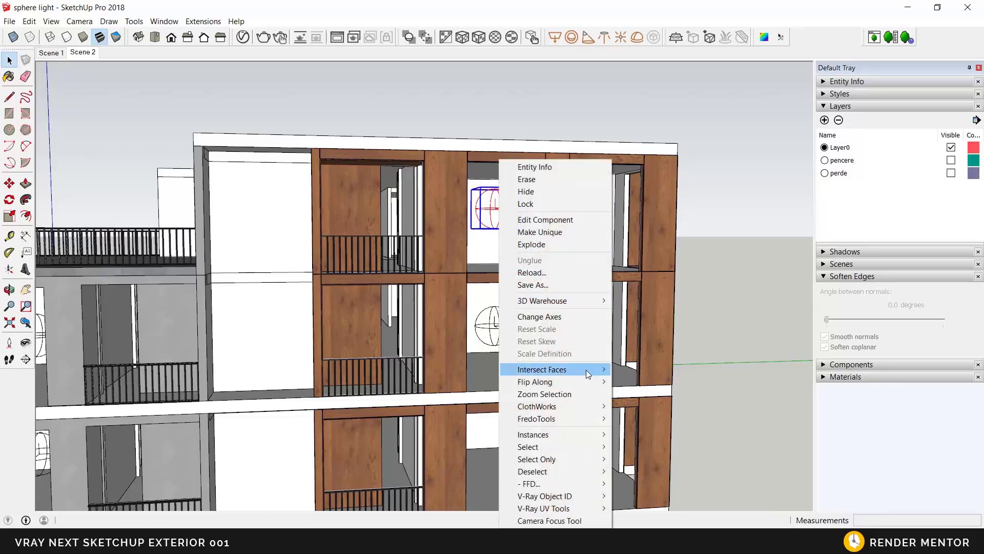
mouse_move(588, 374)
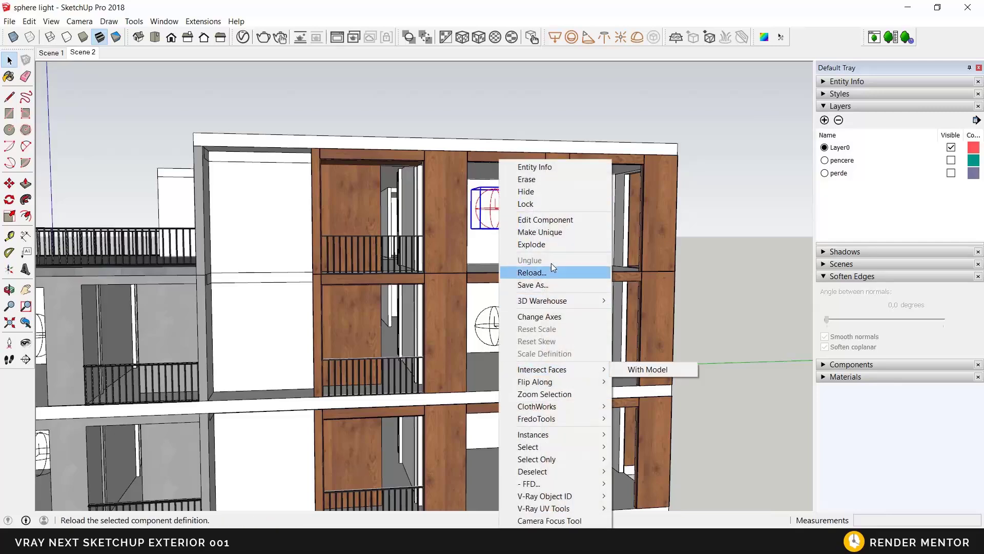
click(549, 235)
- Rename the new Sphere Light blue#1 asset as Sphere Light whire in the V-Ray Asset Editor
click(243, 37)
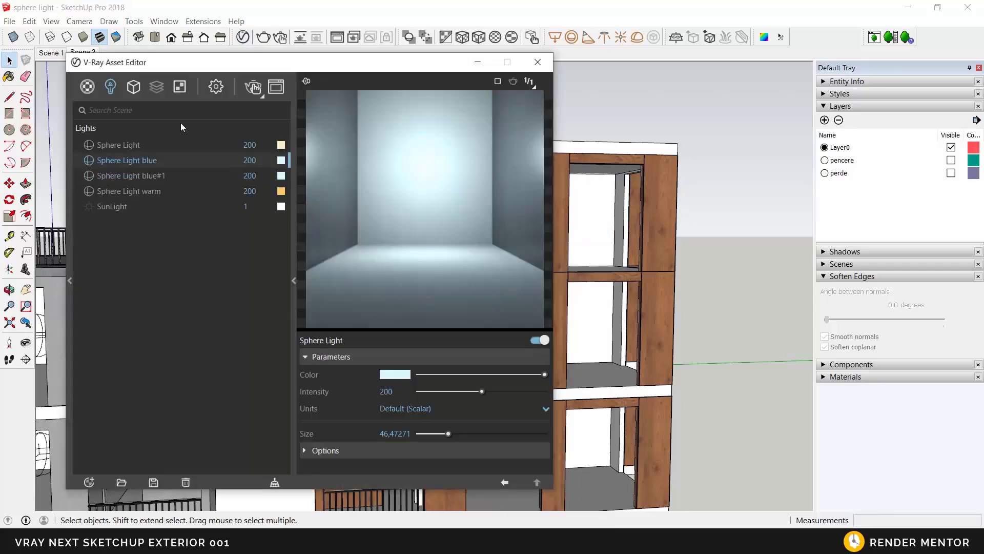
click(148, 176)
double_click(154, 177)
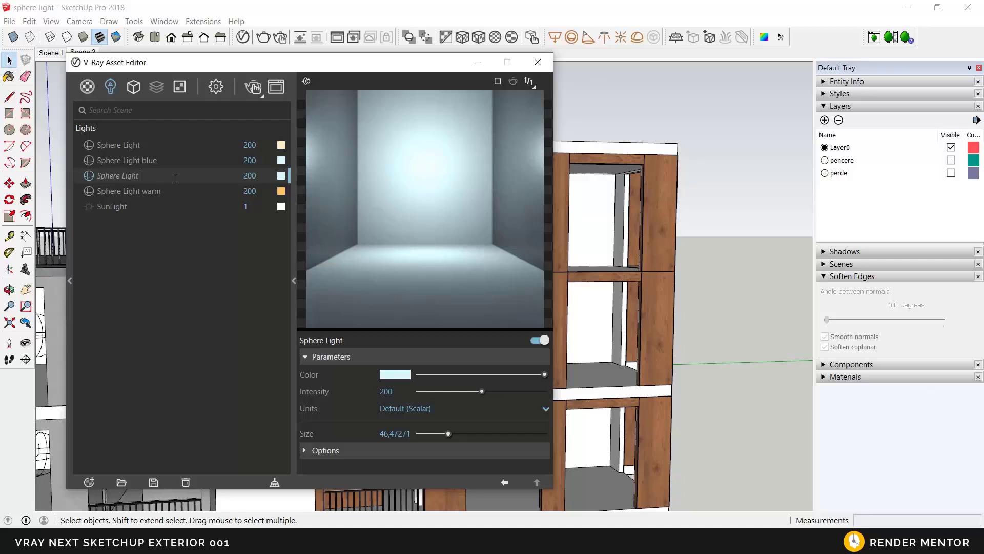
text(whire)
key(Return)
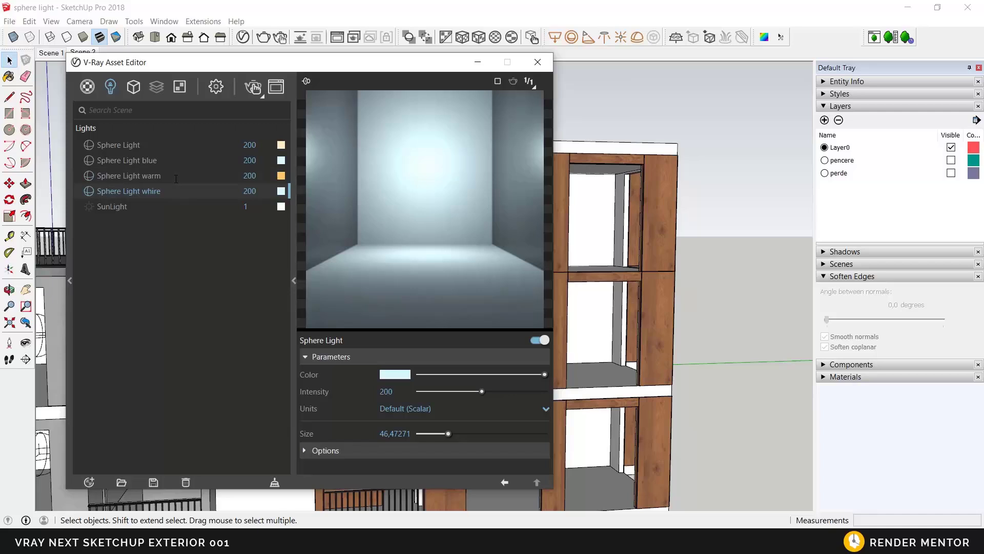
- Set Sphere Light whire's color to white, RGB 249, 249, 249, and close the Asset Editor
click(281, 192)
drag(200, 163, 177, 162)
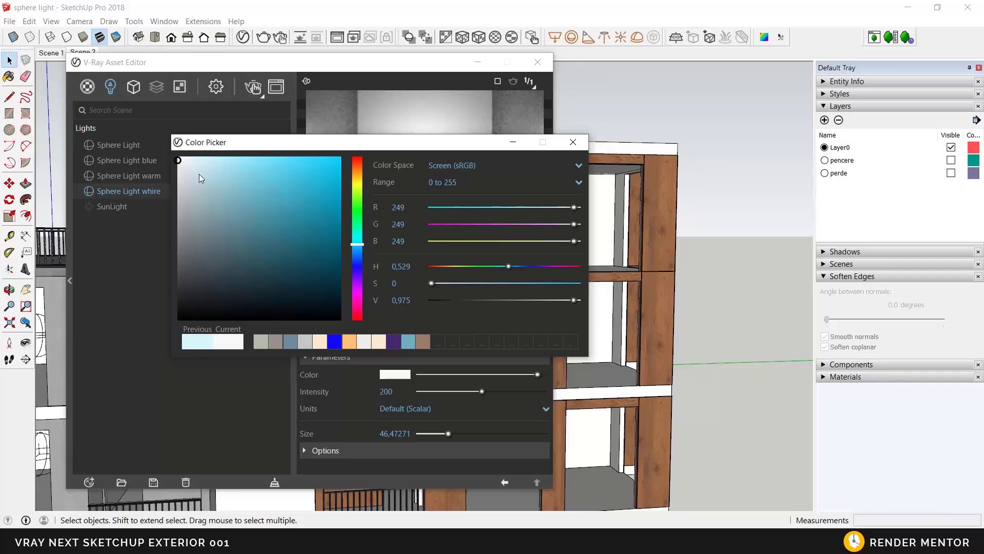
click(573, 142)
click(538, 62)
- Return to Scene 1 and start an interactive render of the building with all the sphere lights
middle_drag(477, 353, 550, 335)
scroll(441, 353, down, 5)
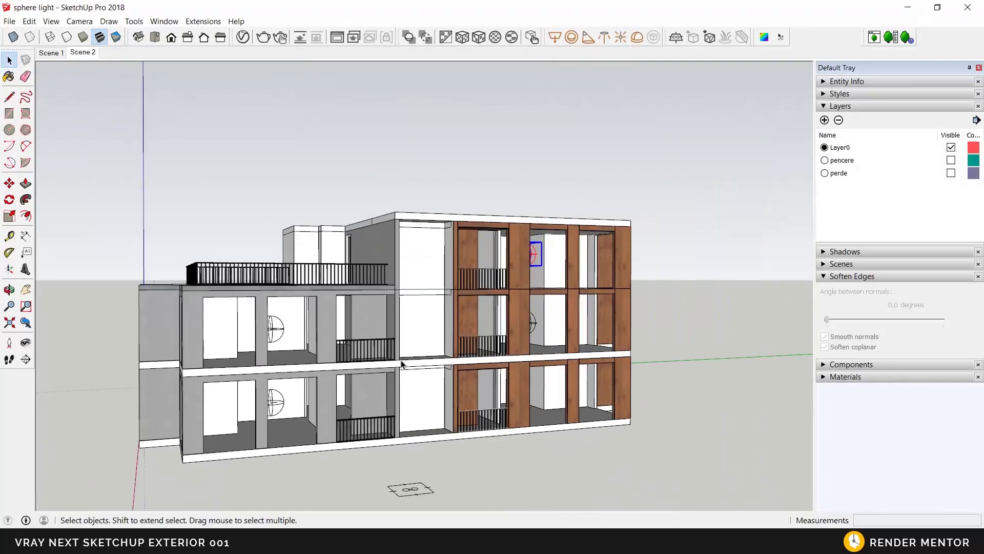
click(51, 52)
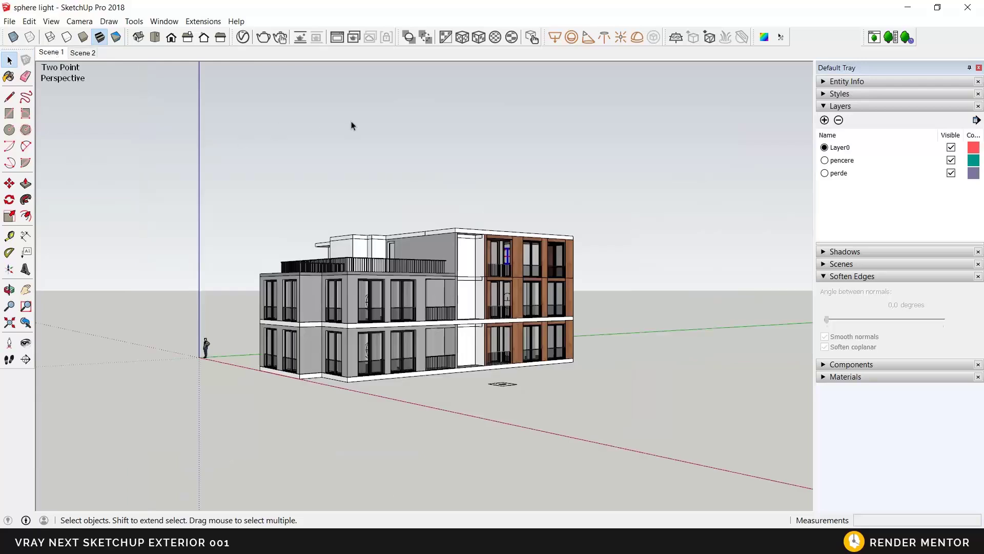
click(280, 37)
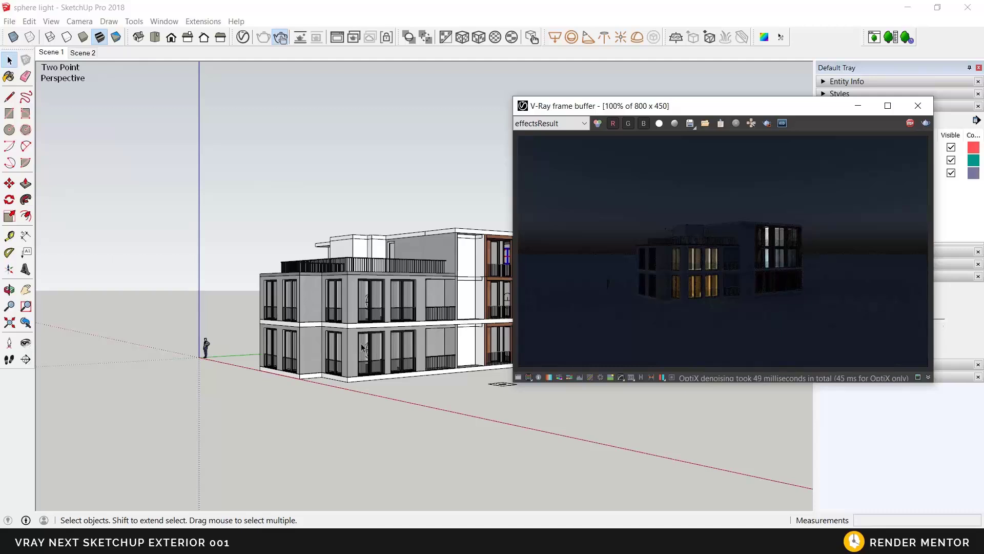
- Inspect the lit windows from closer and from another angle in the interactive render, and stop it and close the frame buffer
scroll(374, 347, up, 3)
shift+middle_drag(424, 344, 295, 325)
scroll(290, 321, up, 1)
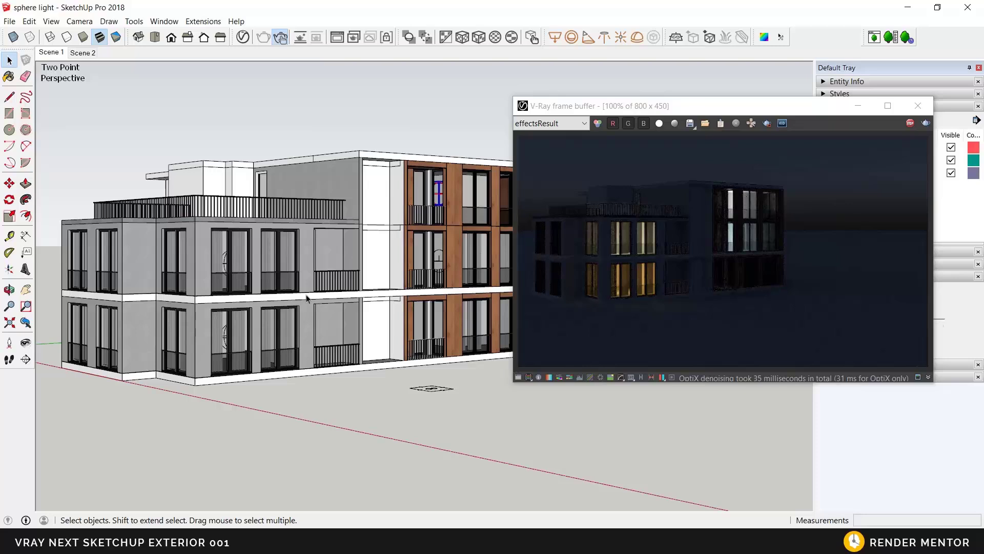
mouse_move(405, 299)
middle_down()
mouse_move(304, 360)
mouse_move(193, 358)
mouse_move(149, 378)
mouse_move(387, 358)
mouse_move(367, 367)
middle_up()
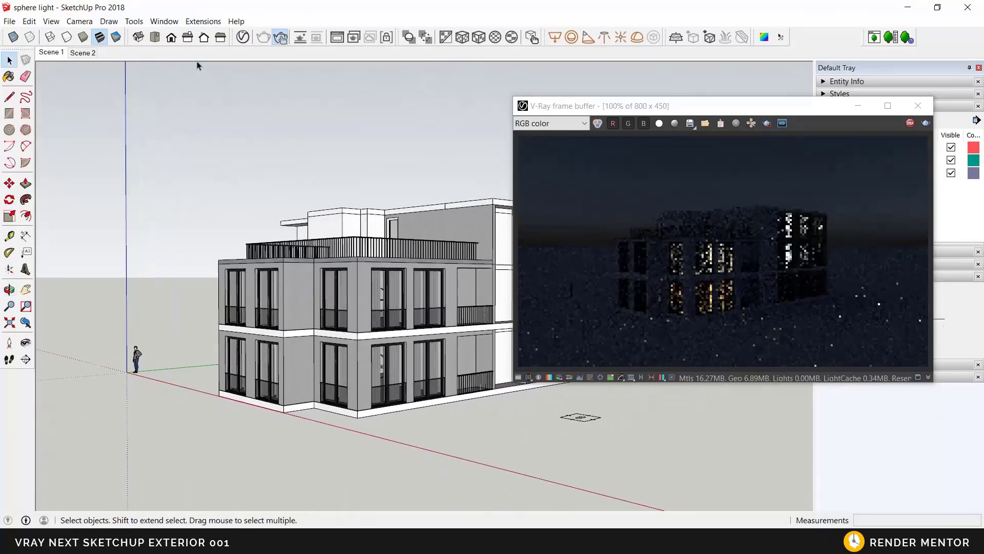
click(912, 124)
click(918, 106)
- Reopen the Asset Editor beside the Scene 2 view and select the scene objects that use Sphere Light whire
click(243, 37)
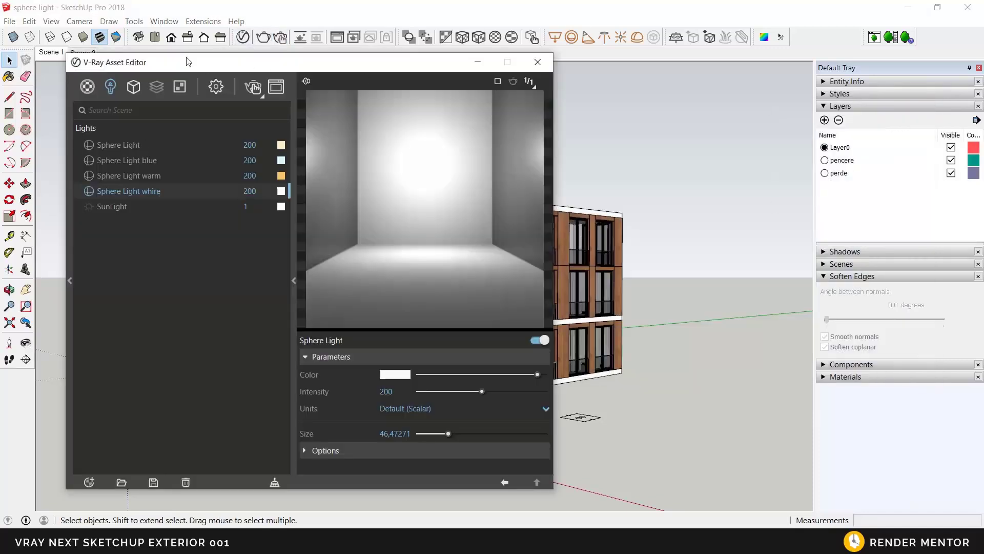
drag(128, 63, 503, 82)
click(86, 53)
middle_drag(366, 276, 252, 267)
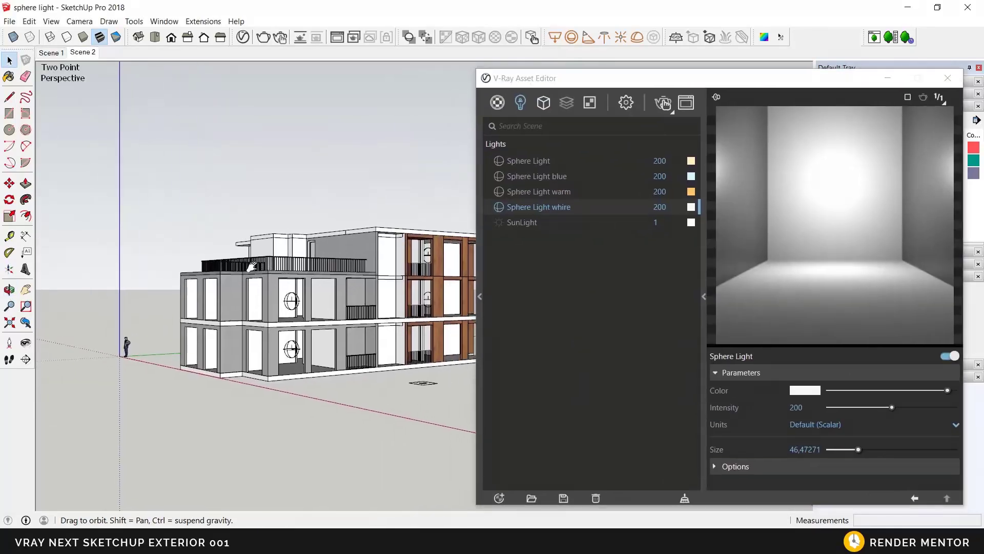
right_click(542, 208)
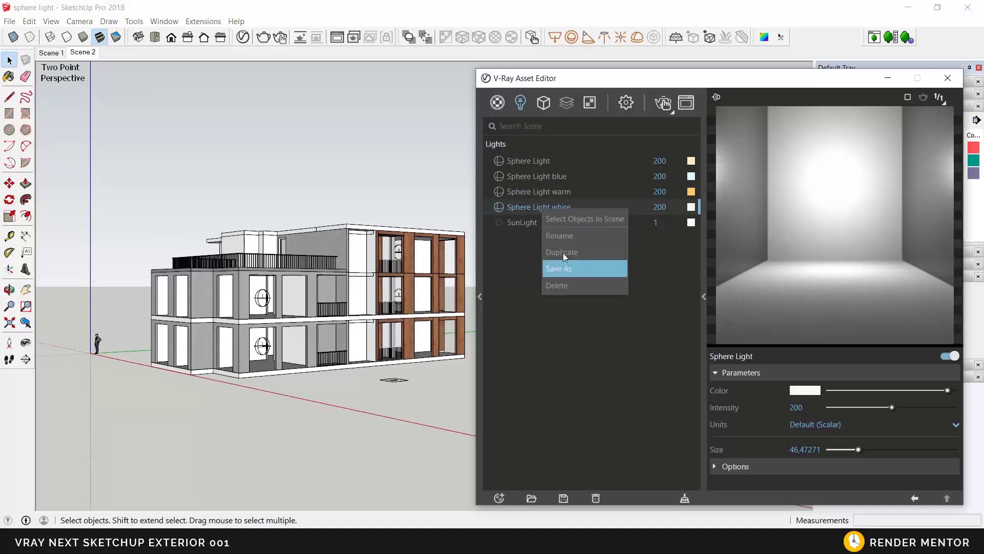
click(569, 220)
- Copy the selected white sphere light from the wood-clad block's top-floor room straight down into the ground-floor room
middle_drag(321, 321, 284, 311)
scroll(328, 297, up, 6)
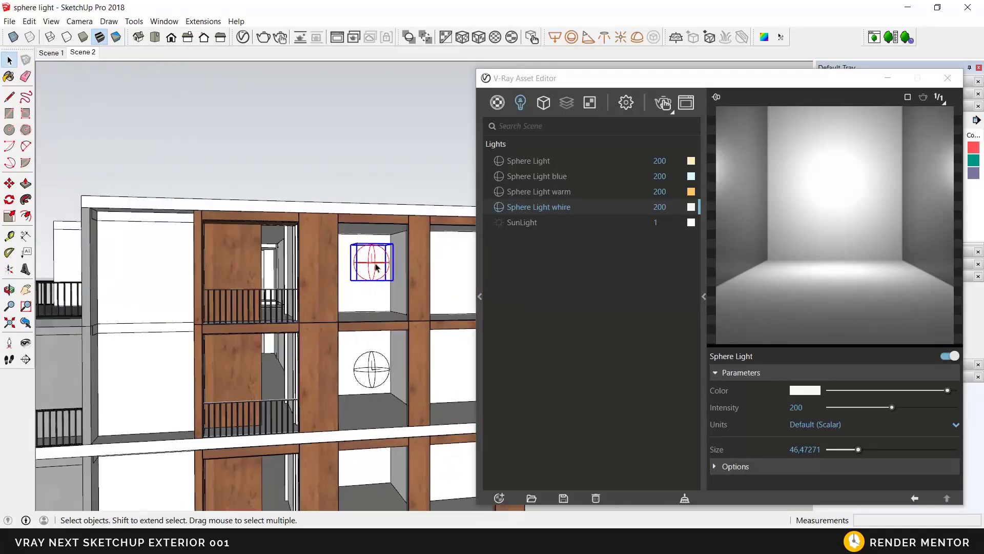
scroll(373, 275, down, 3)
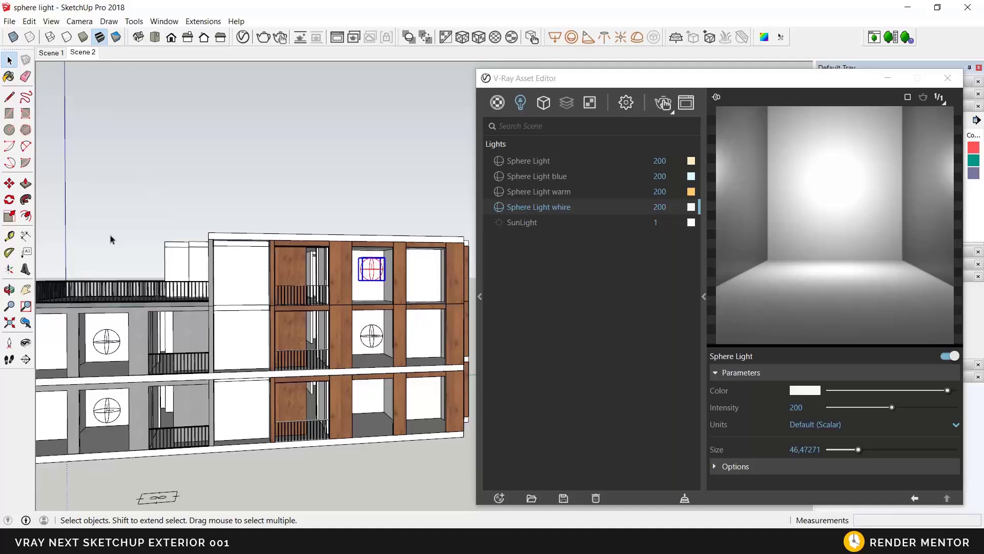
click(9, 183)
scroll(379, 256, up, 3)
click(397, 236)
key(ctrl)
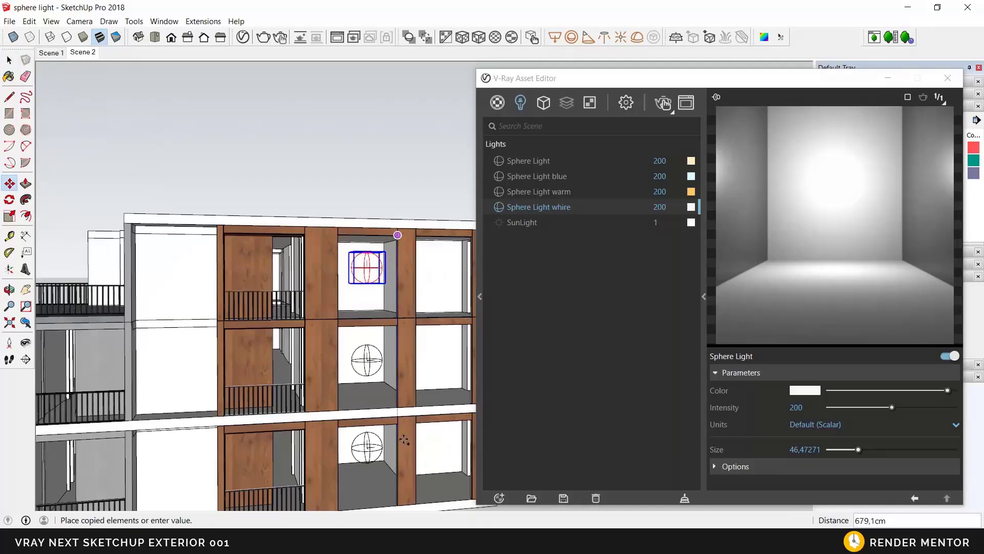
click(399, 455)
scroll(398, 454, down, 3)
mouse_move(399, 452)
middle_down()
mouse_move(407, 433)
mouse_move(408, 451)
middle_up()
scroll(408, 454, up, 3)
click(409, 455)
click(410, 427)
key(space)
- Close the Asset Editor and check the placement of the sphere lights across the whole building
scroll(328, 395, down, 4)
middle_drag(328, 395, 367, 398)
drag(620, 85, 470, 98)
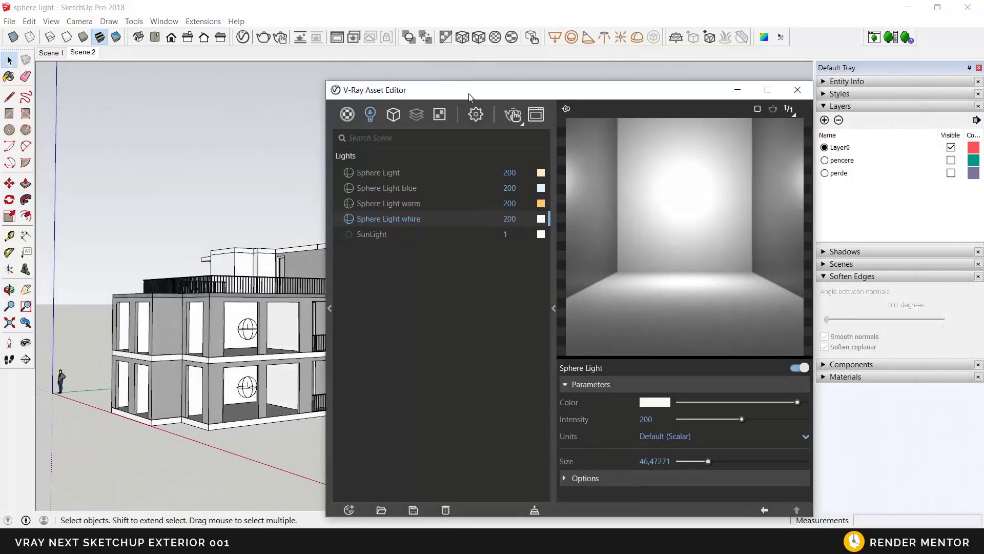
click(789, 90)
mouse_move(378, 328)
shift+middle_down()
mouse_move(466, 339)
mouse_move(365, 337)
shift+middle_up()
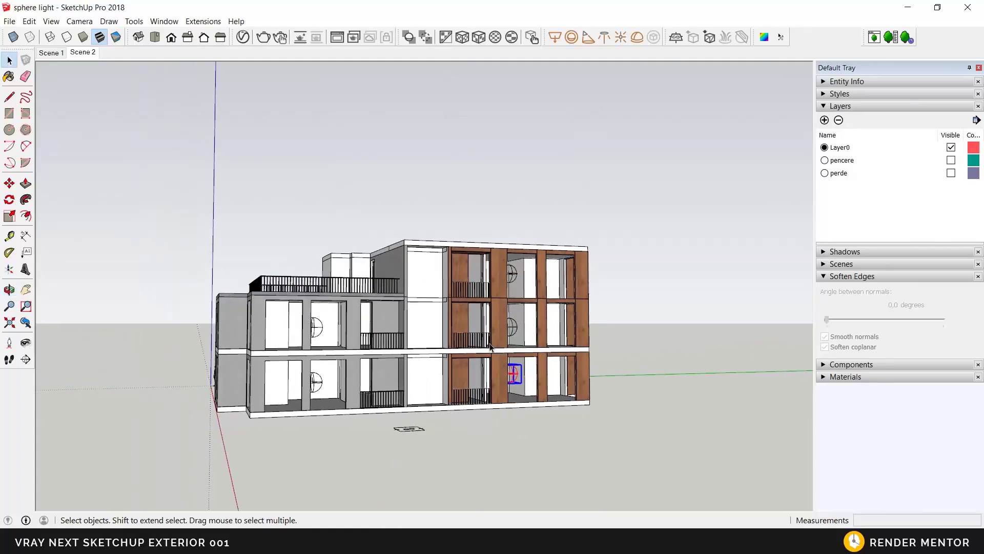
mouse_move(484, 362)
middle_down()
mouse_move(544, 372)
mouse_move(335, 369)
mouse_move(488, 374)
mouse_move(541, 389)
mouse_move(503, 373)
mouse_move(499, 357)
middle_up()
middle_drag(577, 357, 496, 365)
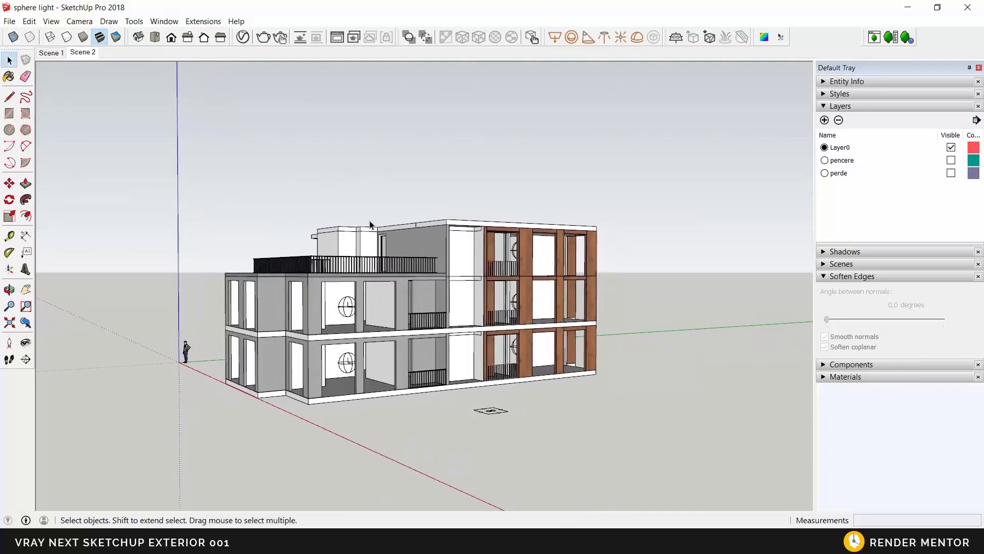